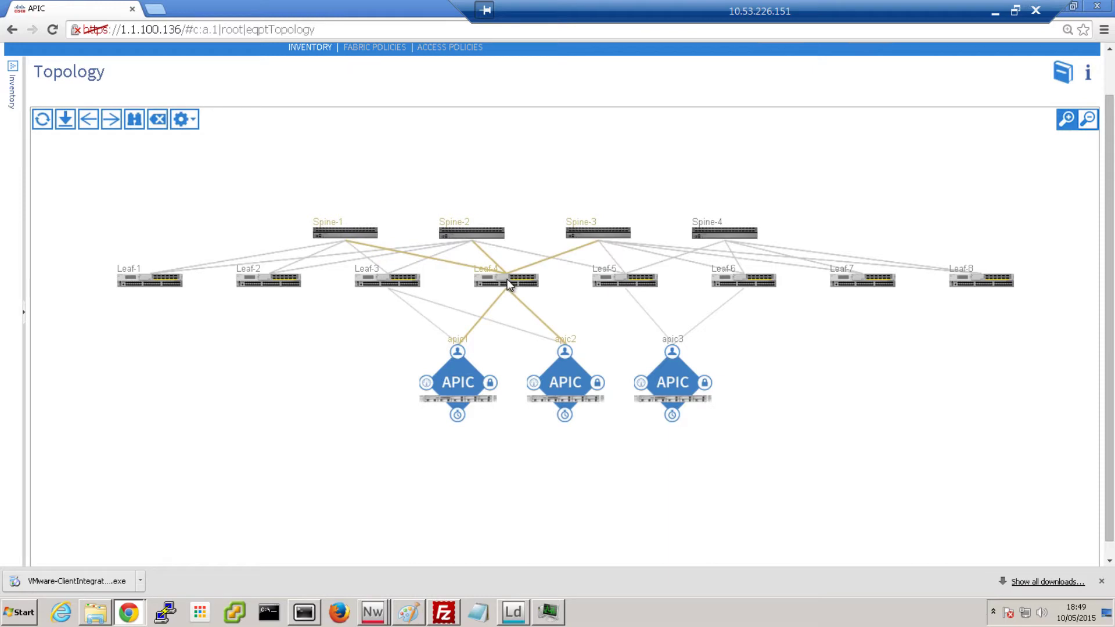
Launch an SSH web terminal to Leaf-4, attempt the admin login, and close the failed session.
right_click(507, 280)
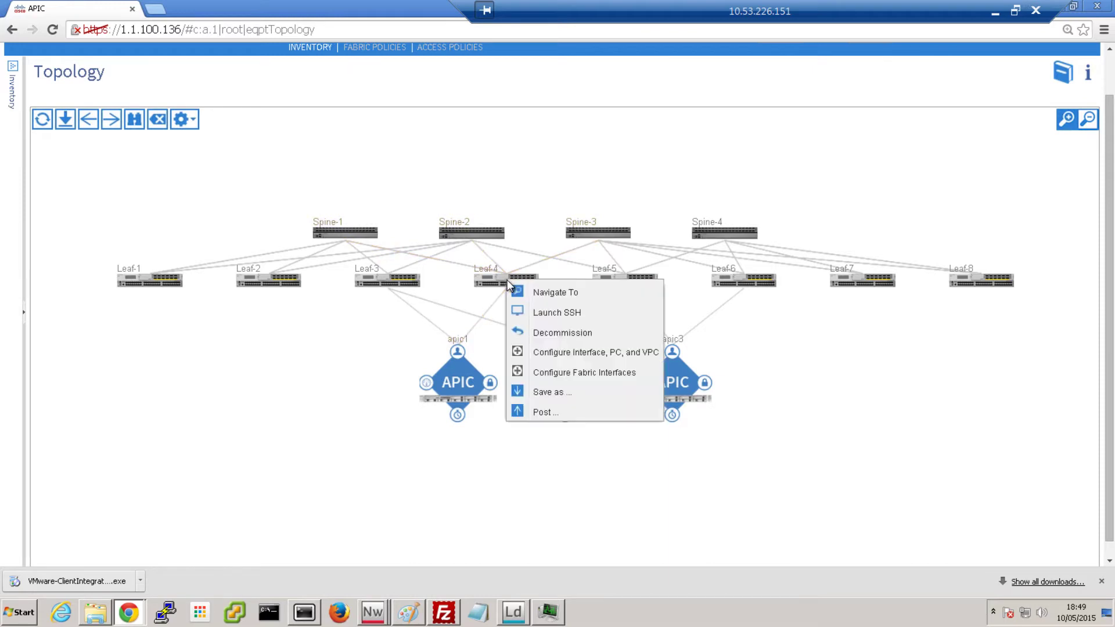
click(530, 313)
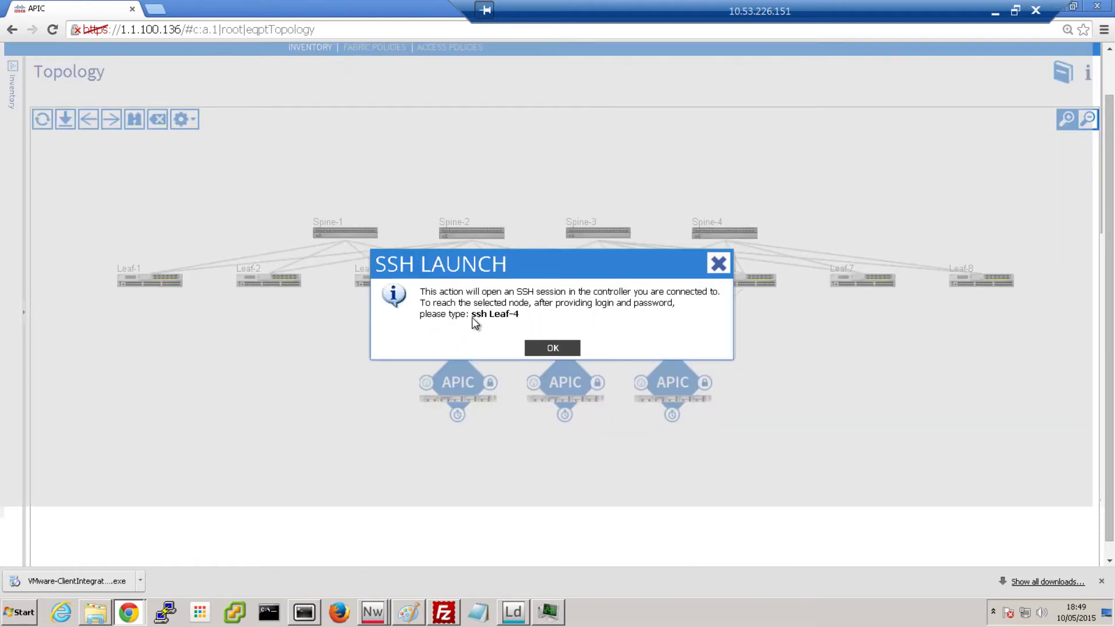
drag(473, 317, 532, 318)
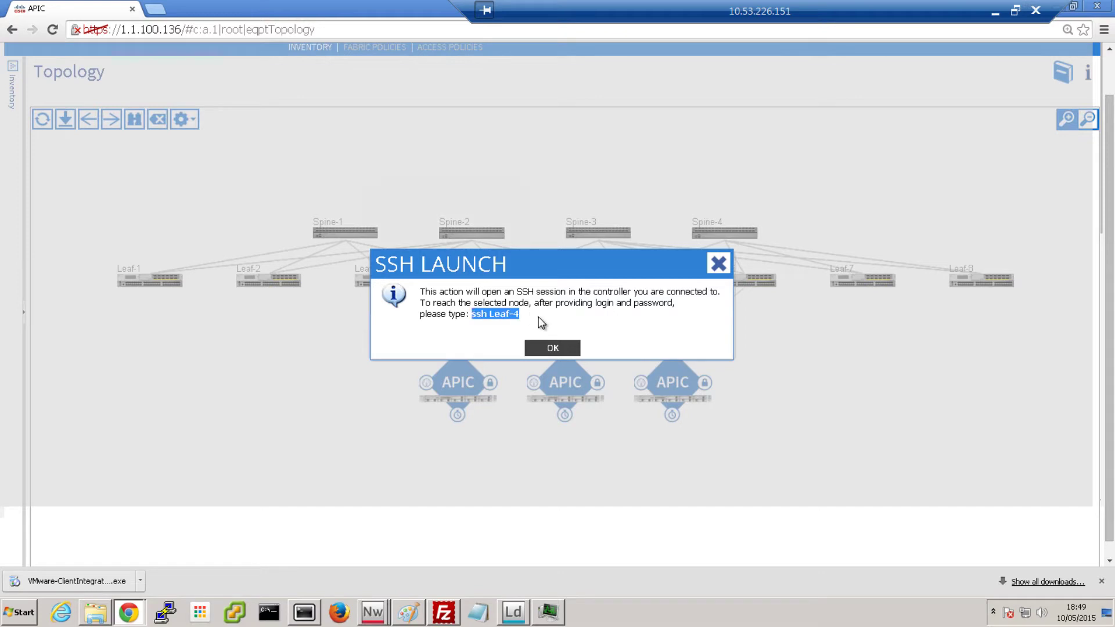
click(553, 349)
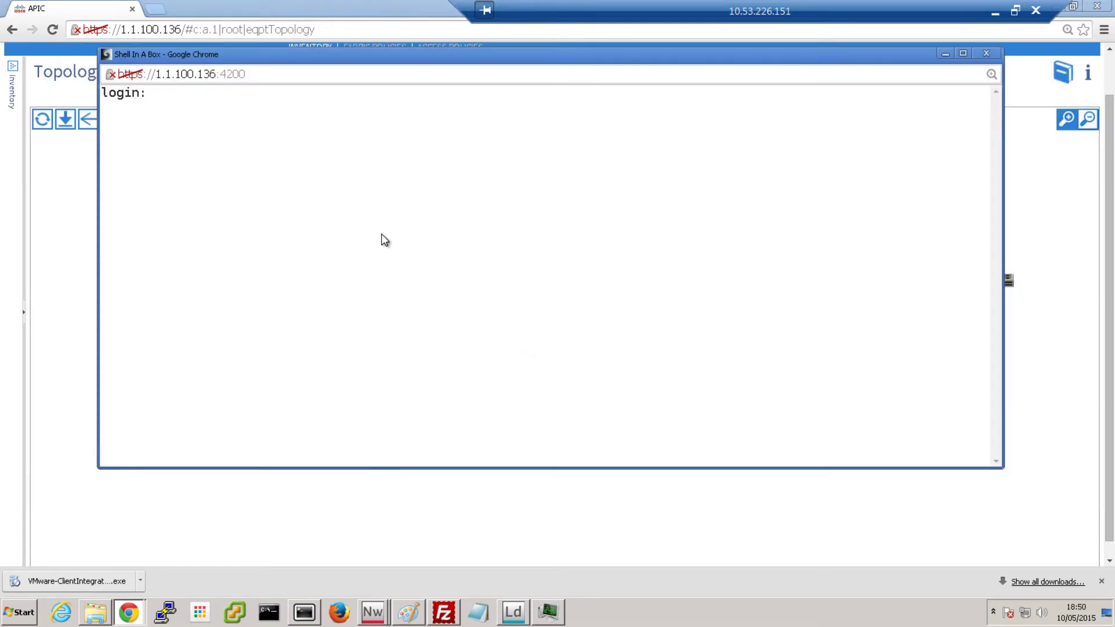
key(Return)
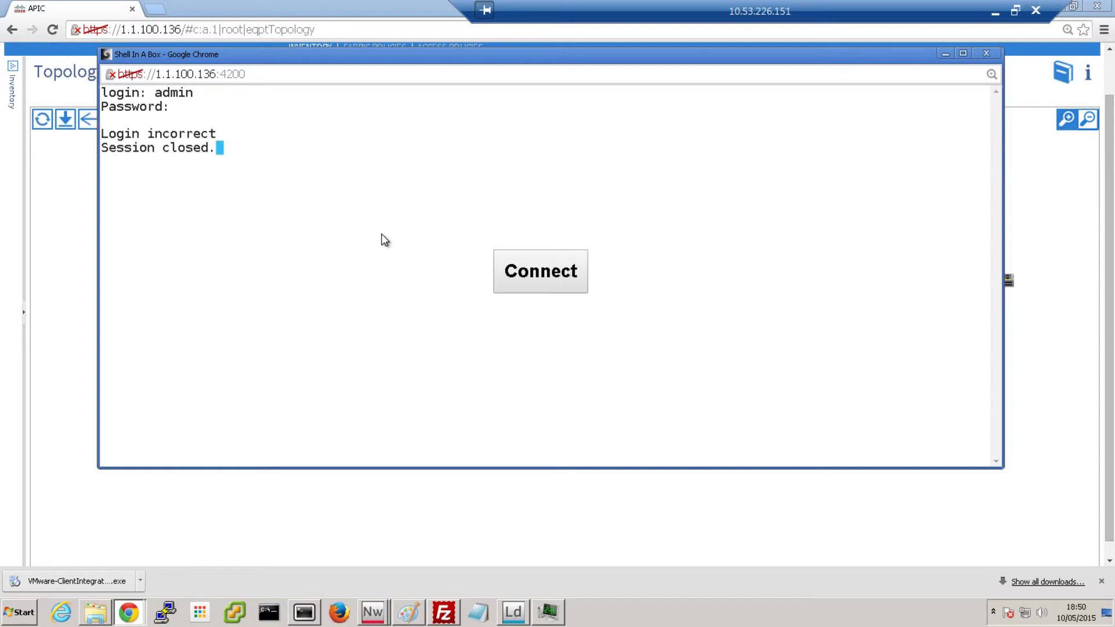
click(986, 53)
Relaunch the Leaf-4 SSH web terminal and log into the APIC shell as admin.
right_click(514, 280)
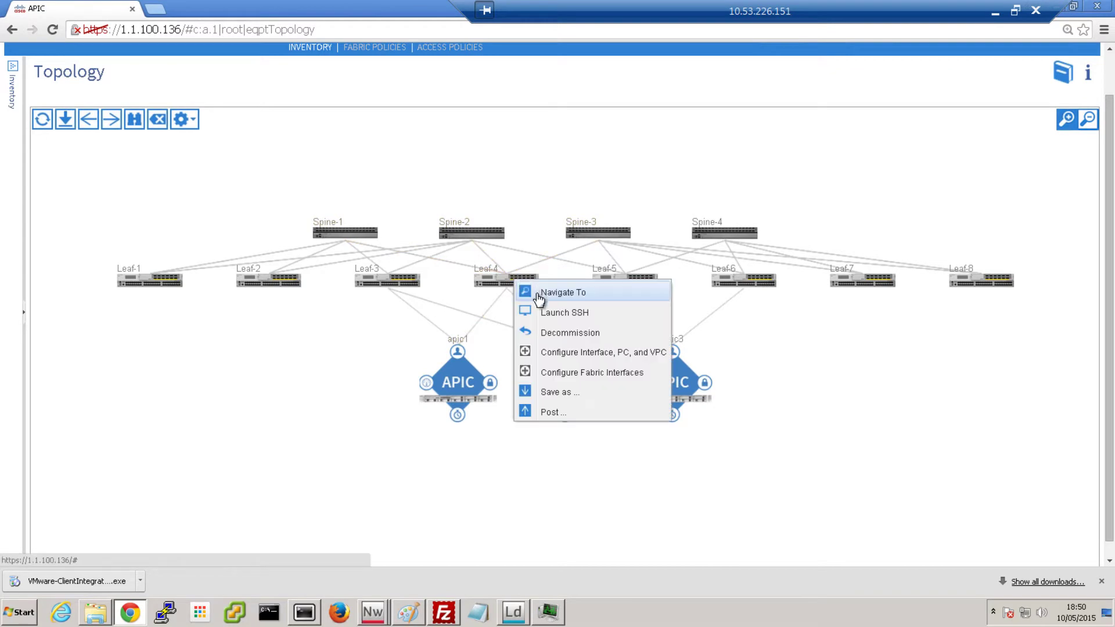
click(547, 314)
click(552, 346)
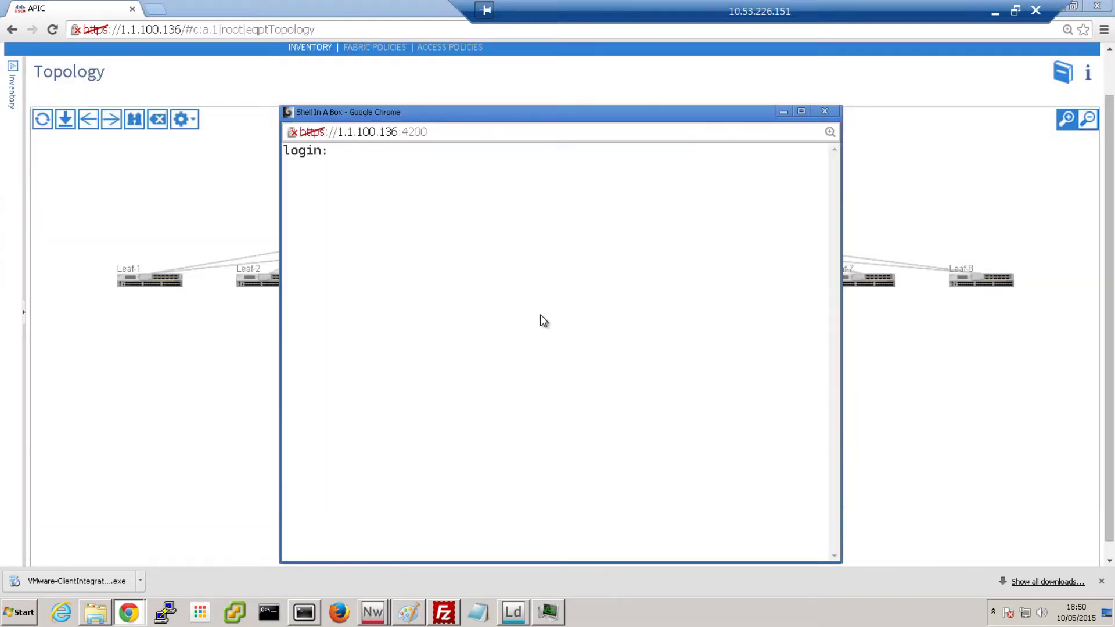
key(Return)
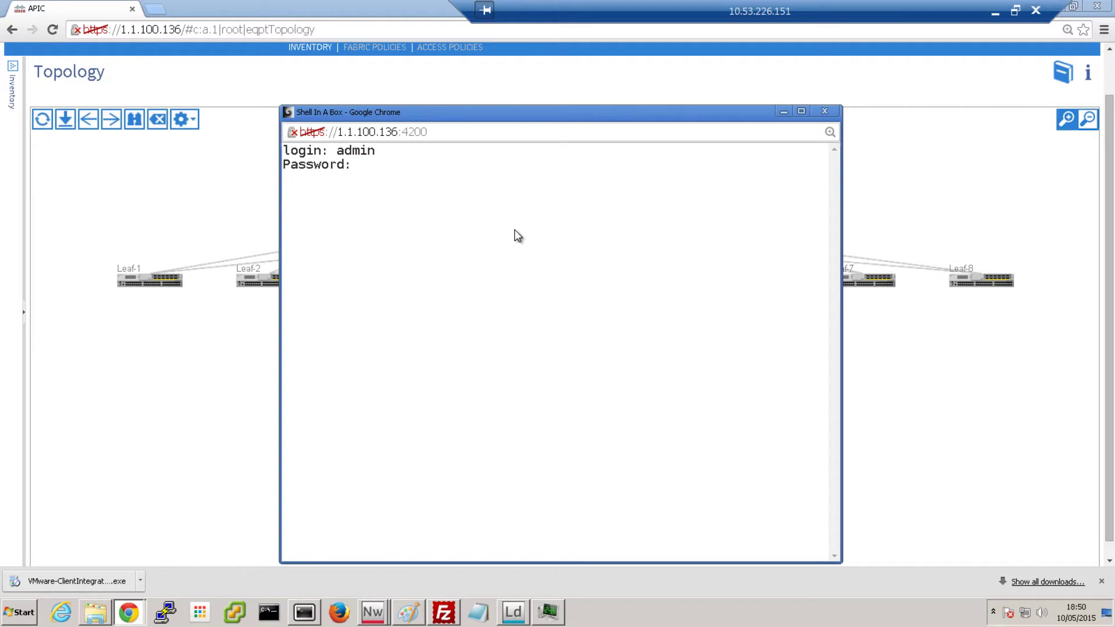
key(Return)
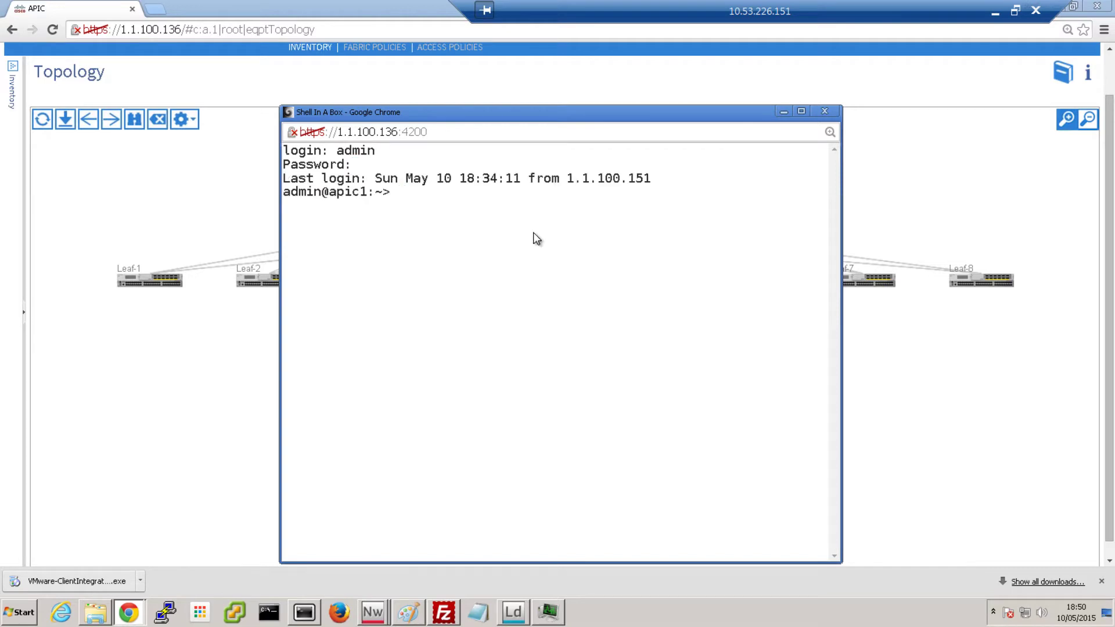
SSH from the APIC shell to Leaf-4 and run show lldp neighbors.
text(ssh Leaf-4)
key(Return)
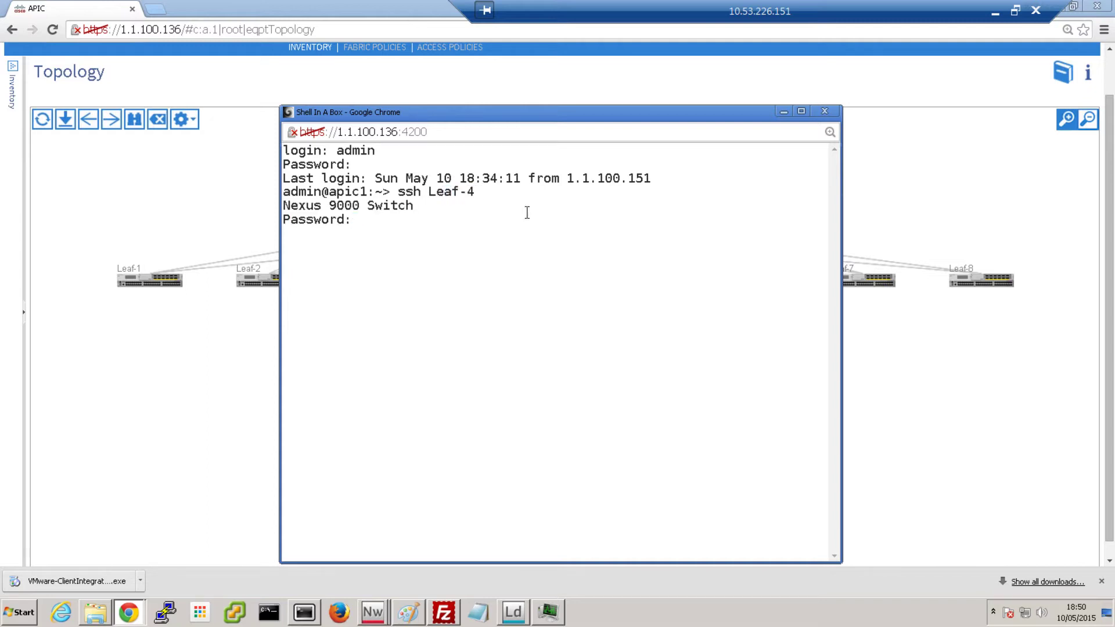
key(Return)
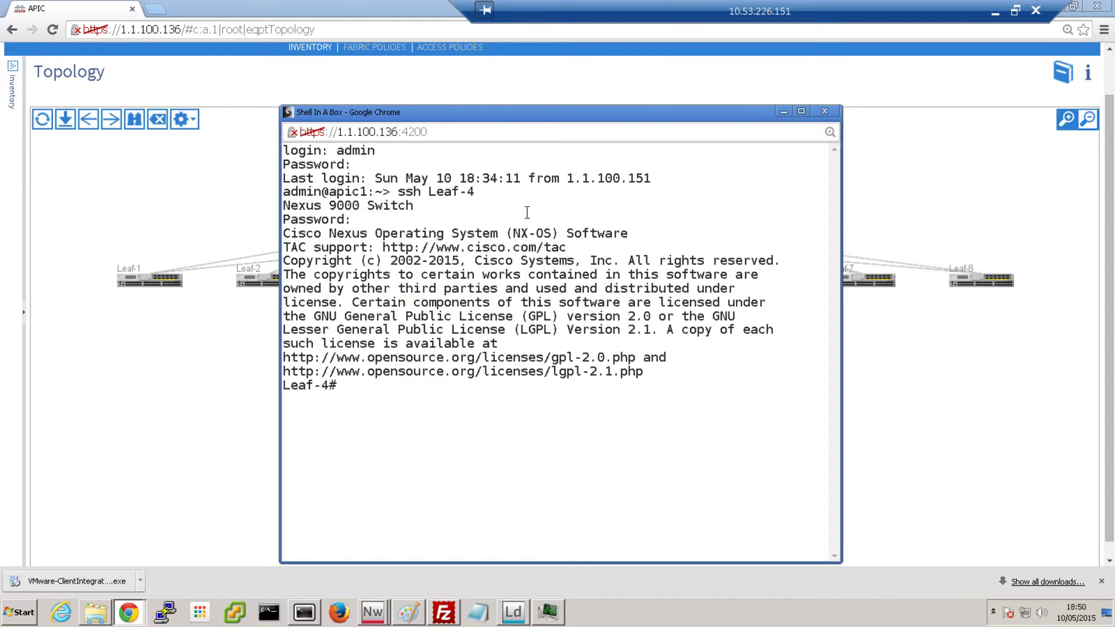
key(Return)
text(show lldp)
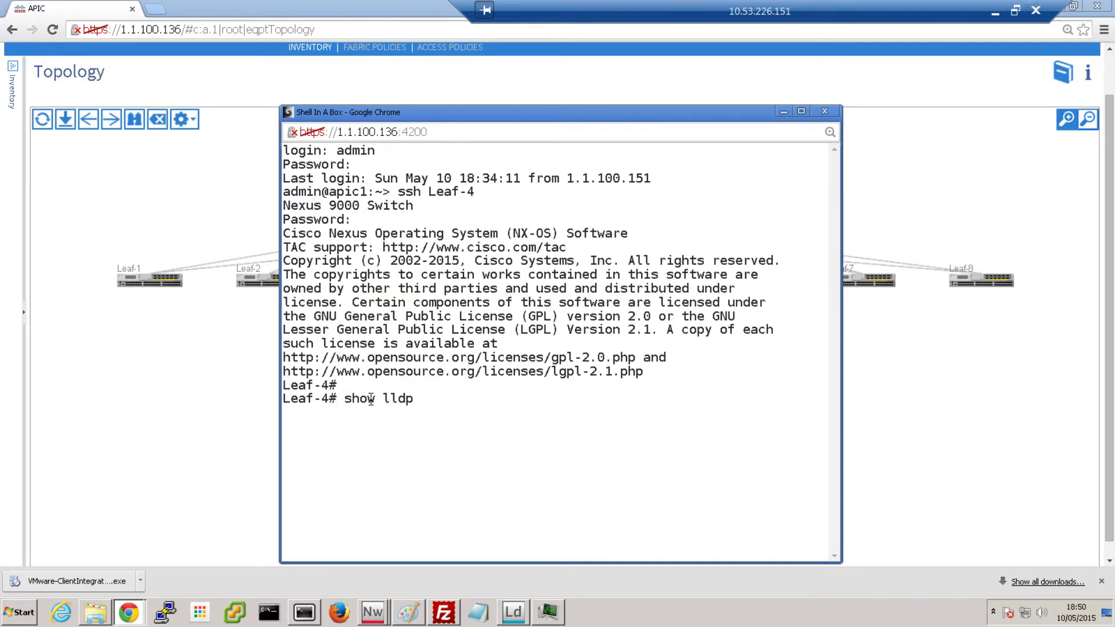
text( neighbors)
key(Return)
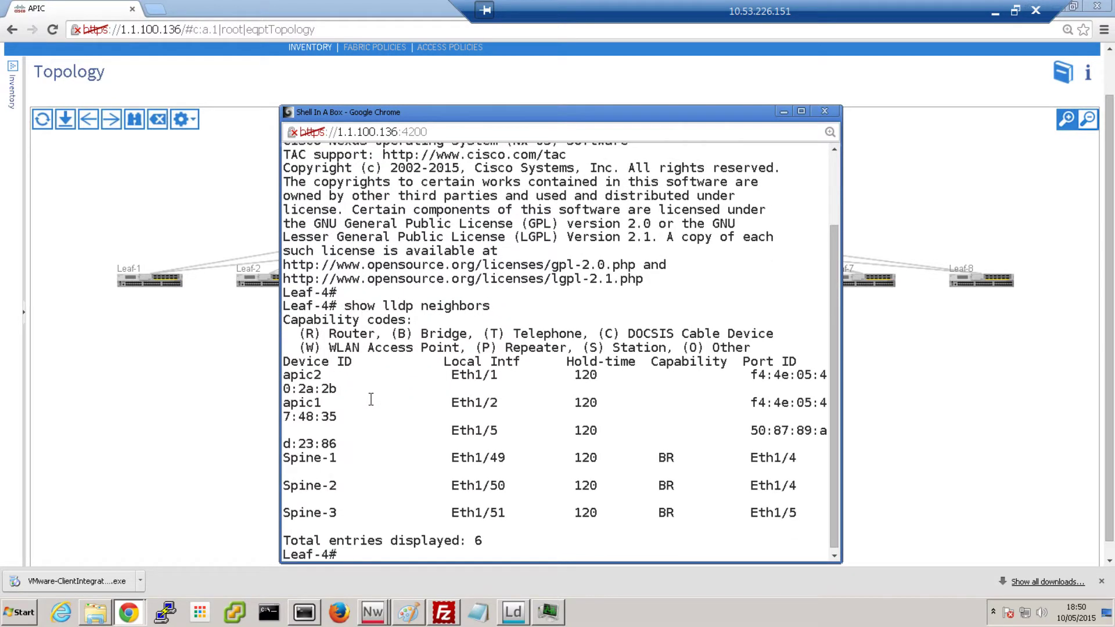
Maximize the terminal, rerun show lldp neighbors, highlight the Spine-1–3 rows, and return to APIC.
click(801, 111)
key(Up)
key(Return)
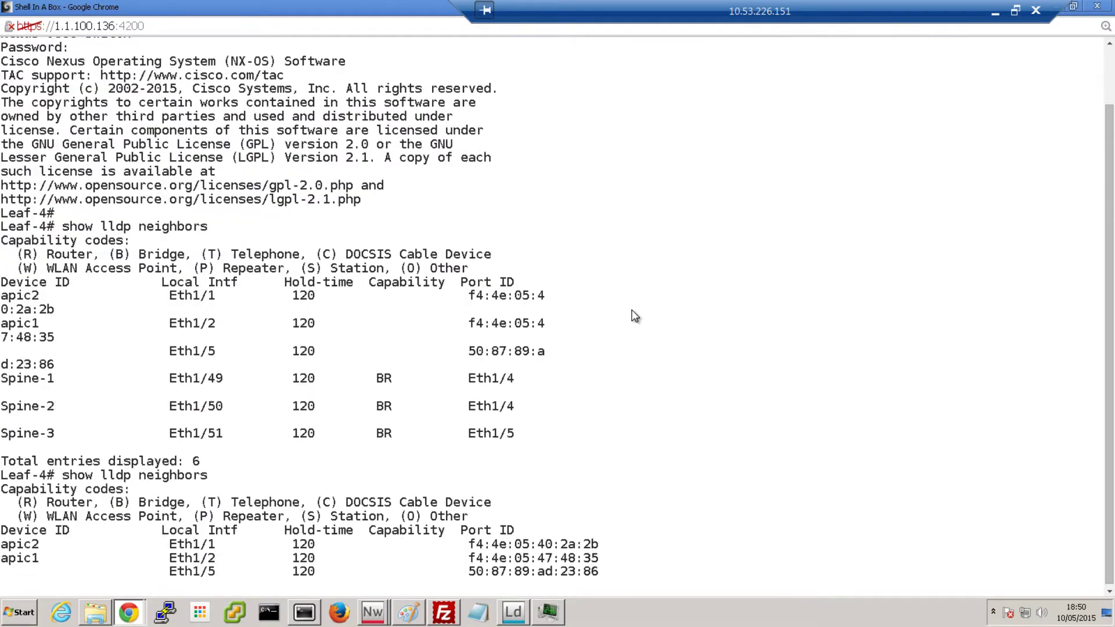
drag(2, 530, 533, 559)
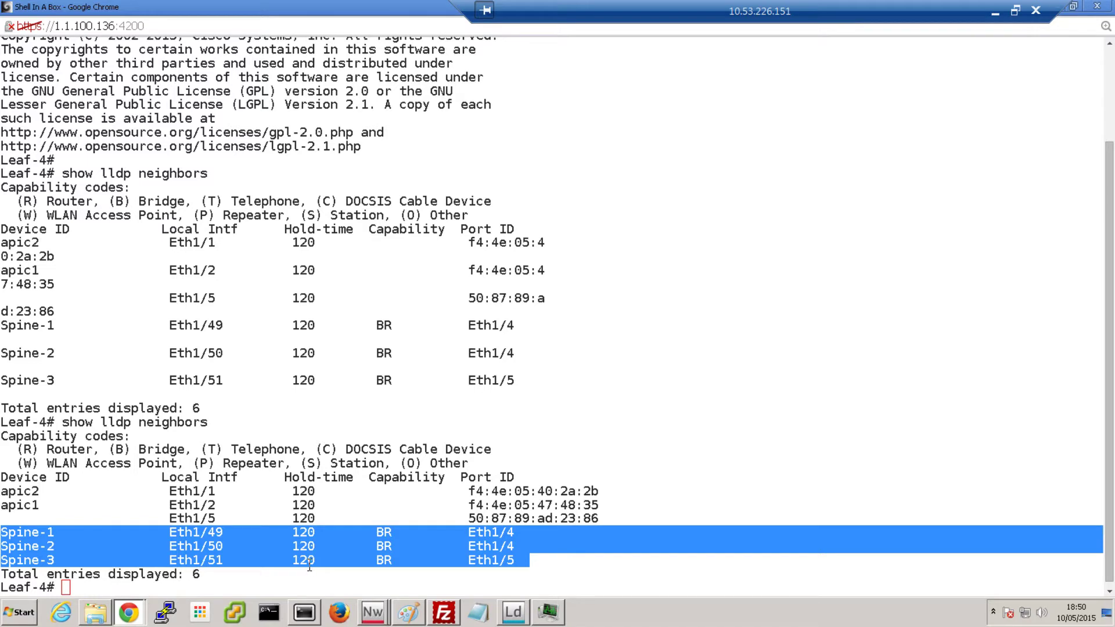
click(605, 475)
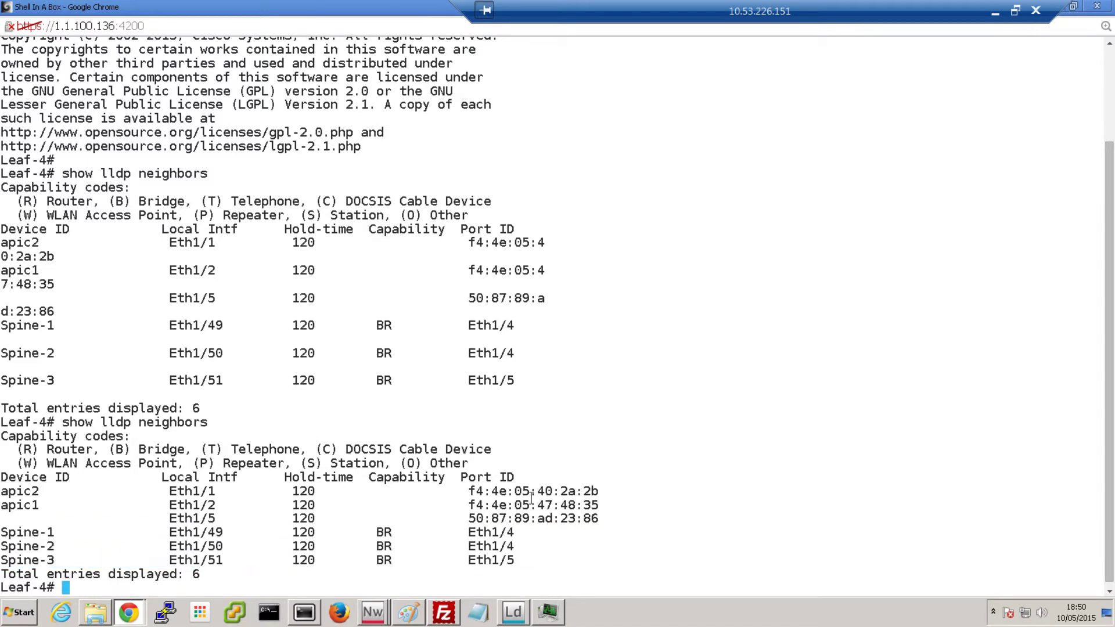
mouse_move(128, 613)
click(128, 566)
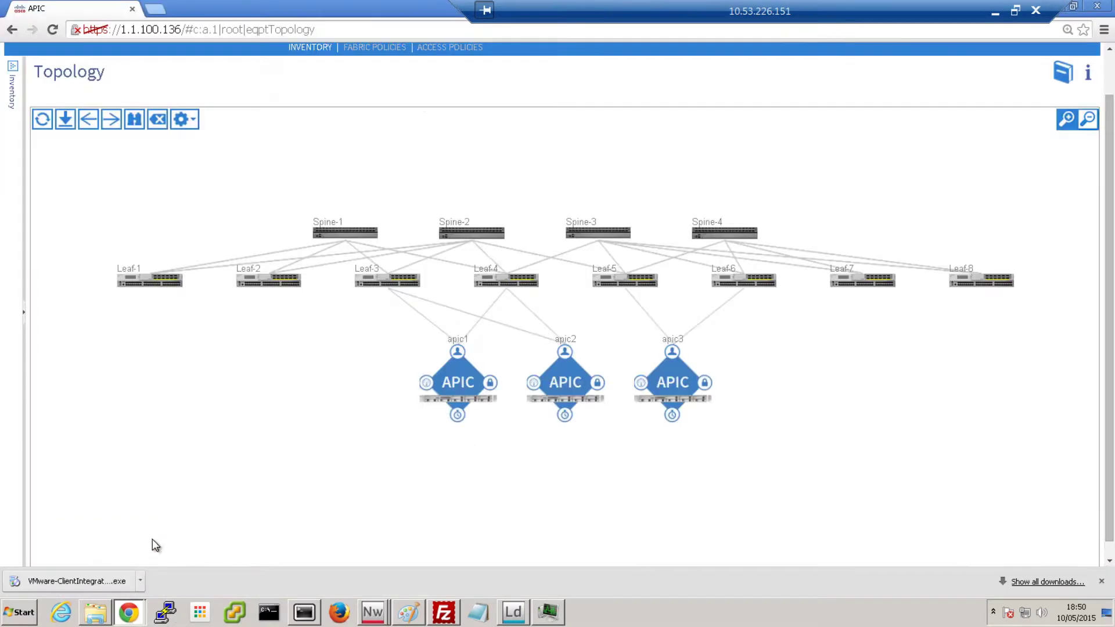
View Fabric Membership in the Inventory tree, then restore and widen the terminal window.
click(27, 312)
click(77, 132)
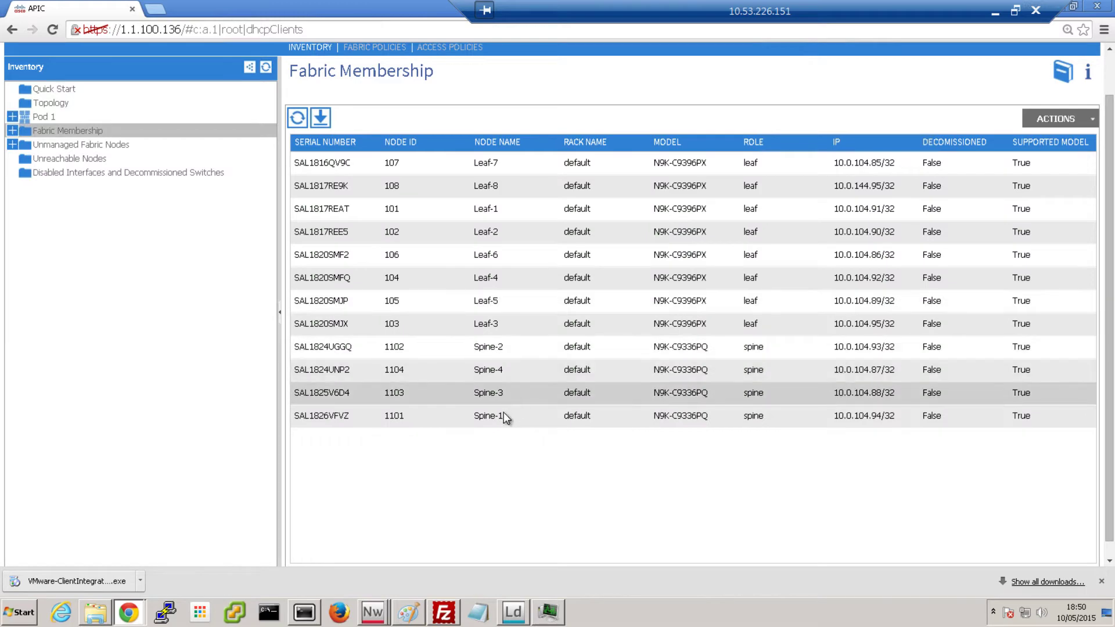
mouse_move(132, 619)
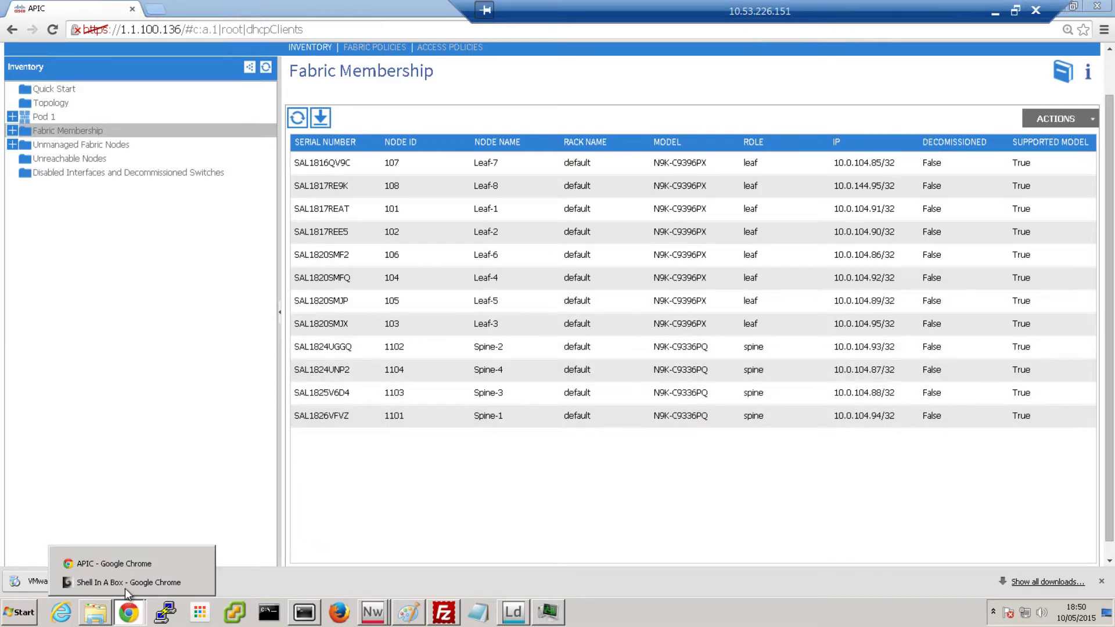
click(87, 584)
double_click(326, 6)
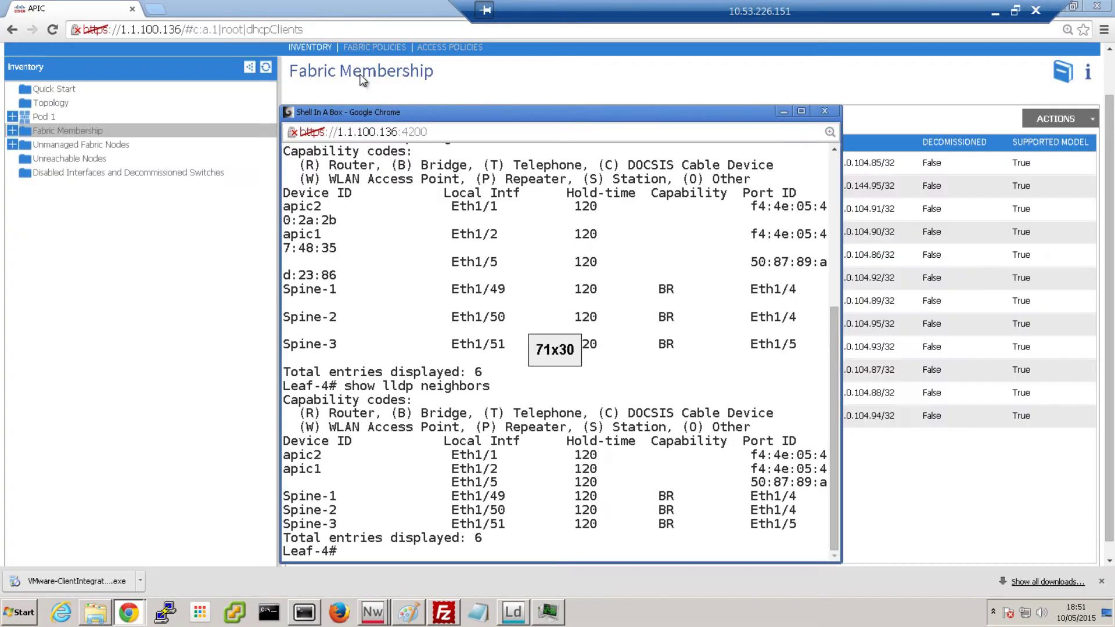
drag(405, 113, 283, 35)
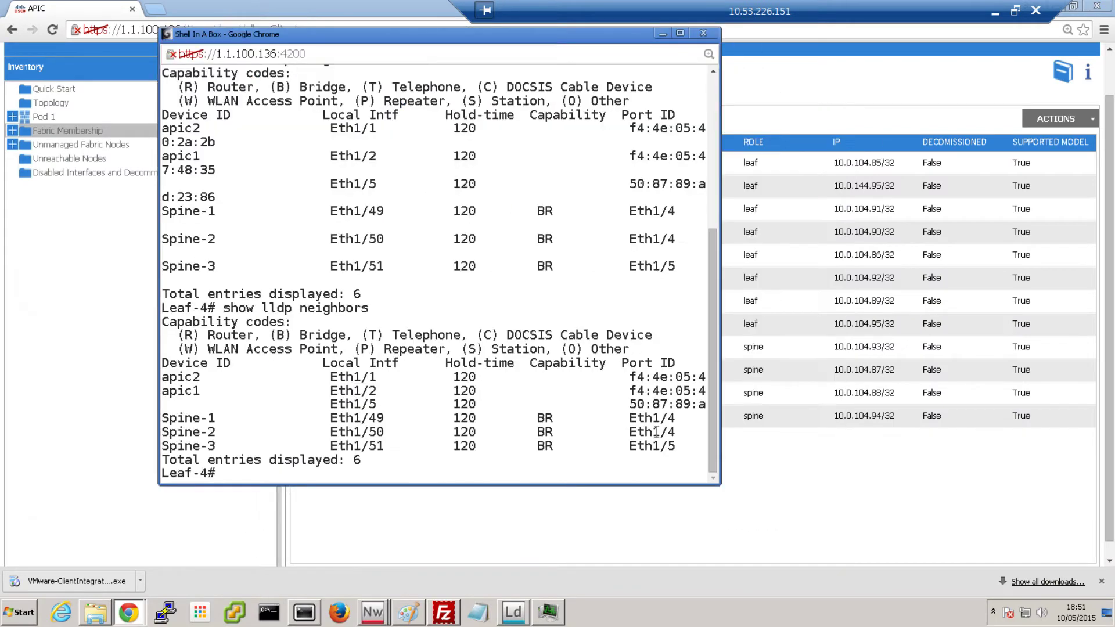
drag(720, 484, 1091, 358)
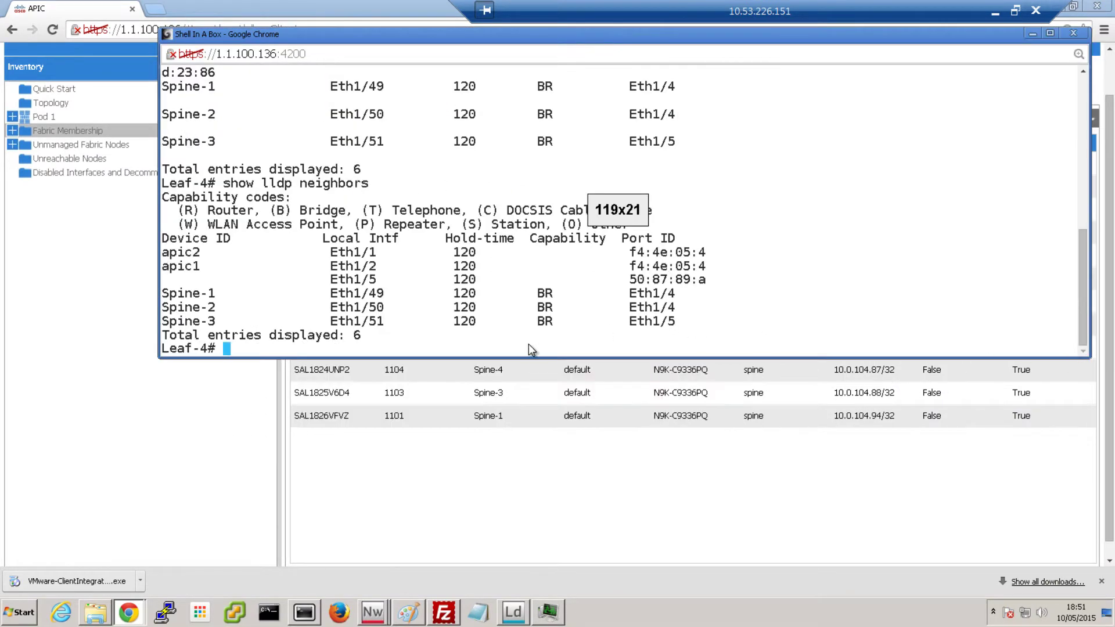
Run itraceroute 10.0.104.94 from Leaf-4, reaching the spine TEP via eth1/4 in 0.719 ms.
text(itracer)
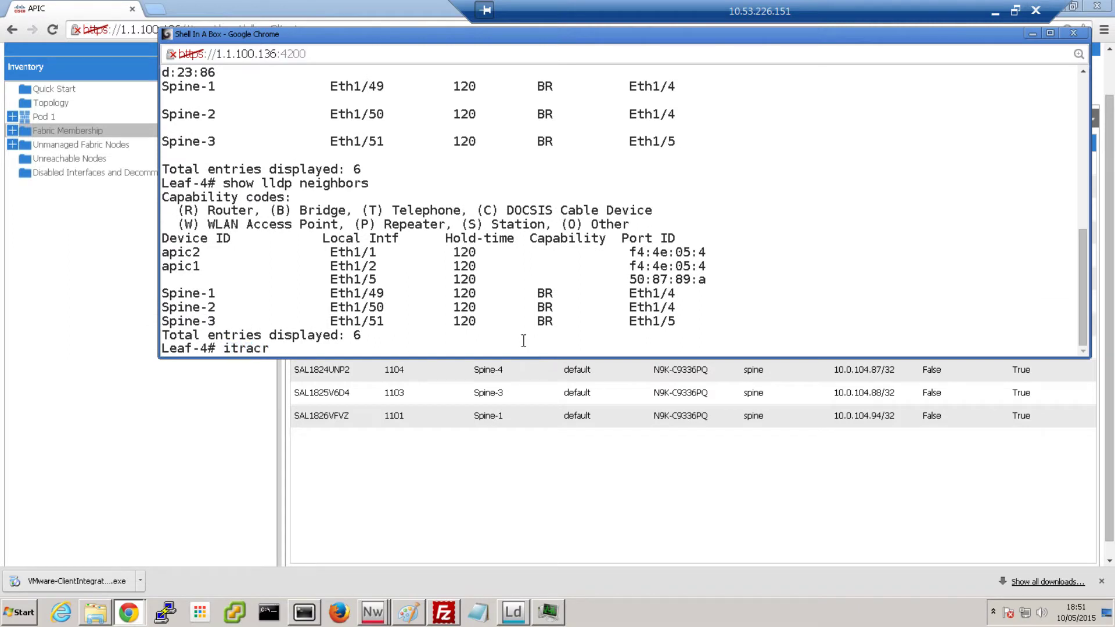
key(BackSpace)
text(eroute 10.0.104.94)
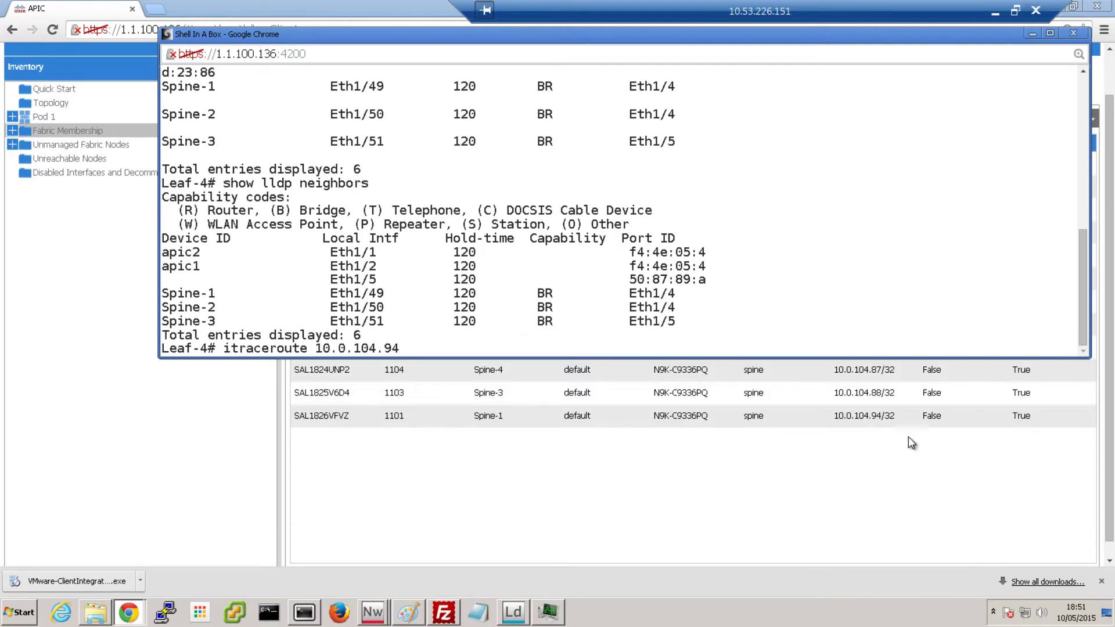
key(Return)
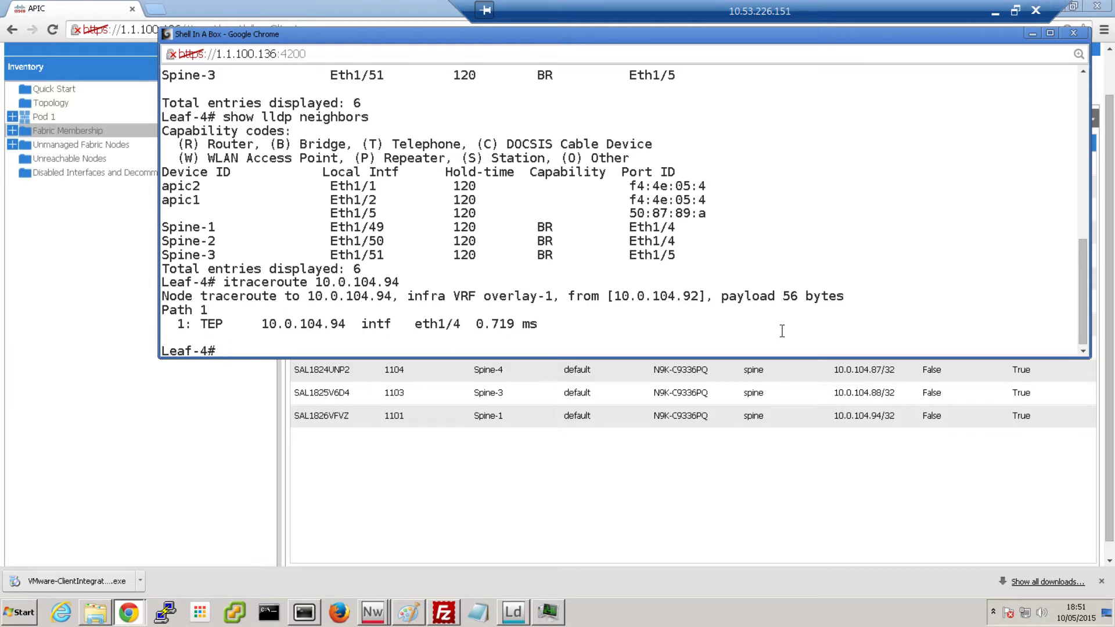
Rerun itraceroute to 10.0.104.88 and highlight its 10.632 ms round-trip time.
key(Up)
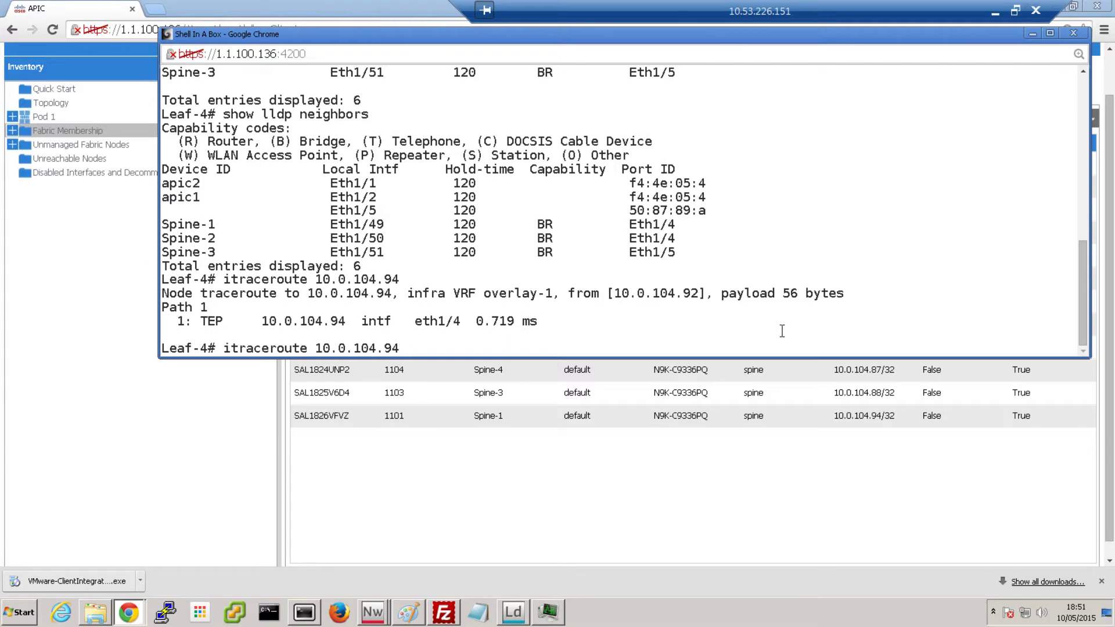
key(BackSpace)
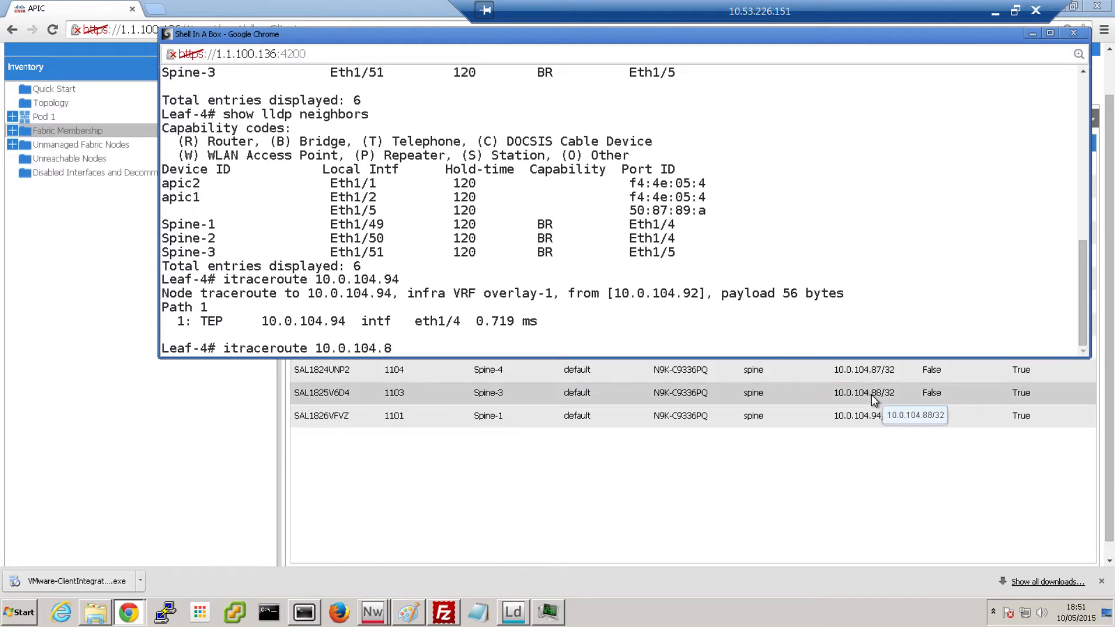
text(88)
key(Return)
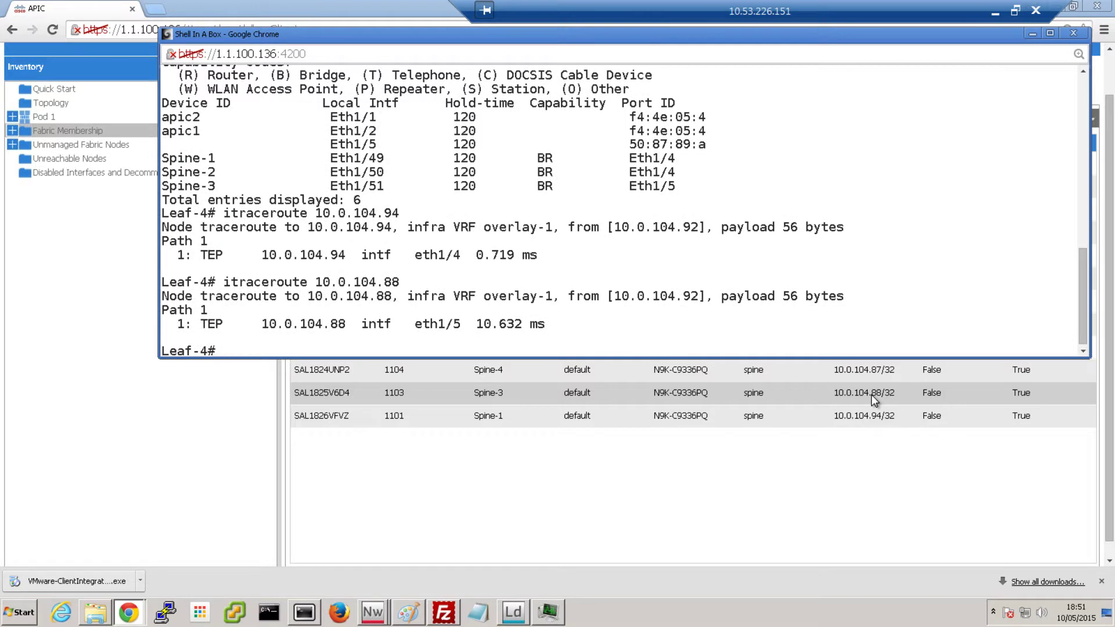
drag(547, 324, 478, 324)
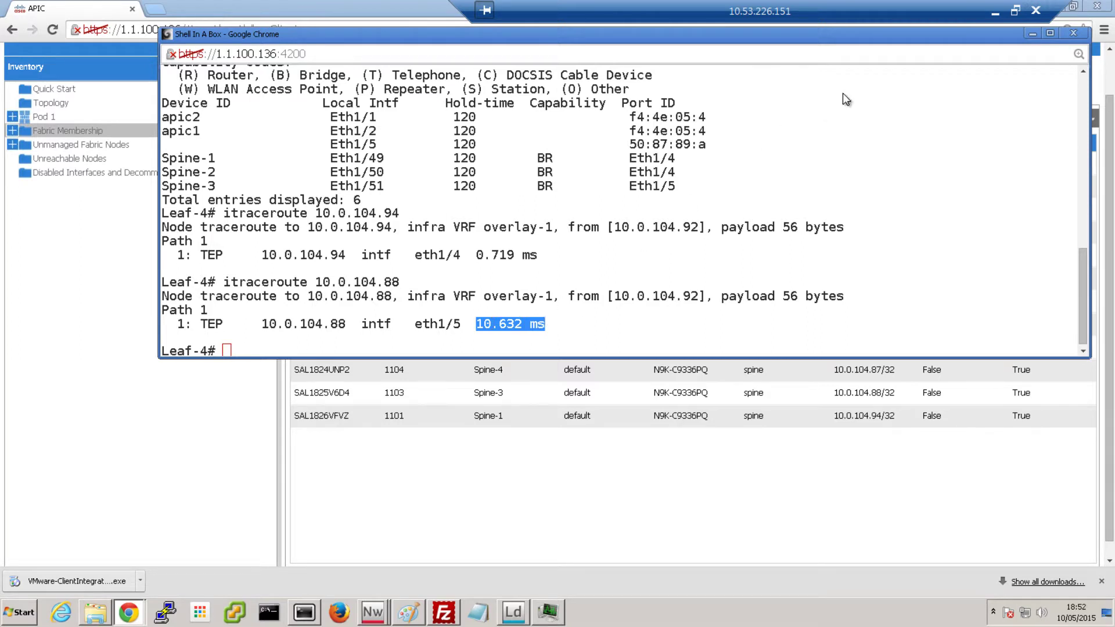
drag(832, 34, 732, 109)
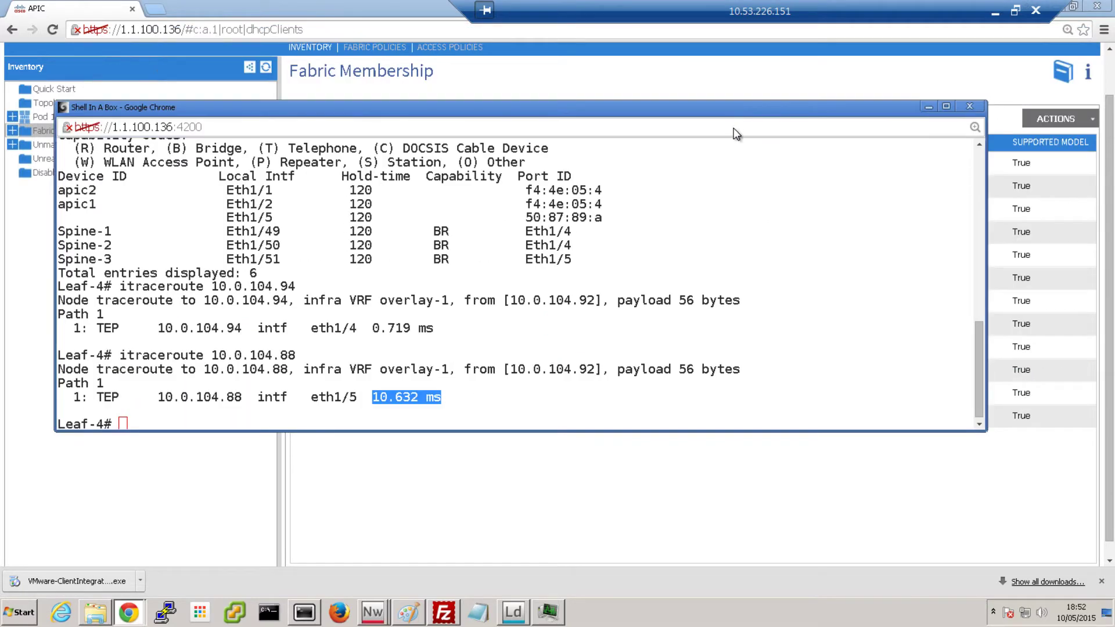
Close the Leaf-4 shell, show the Topology diagram with the tree collapsed, and switch to PuTTY CM.
click(969, 109)
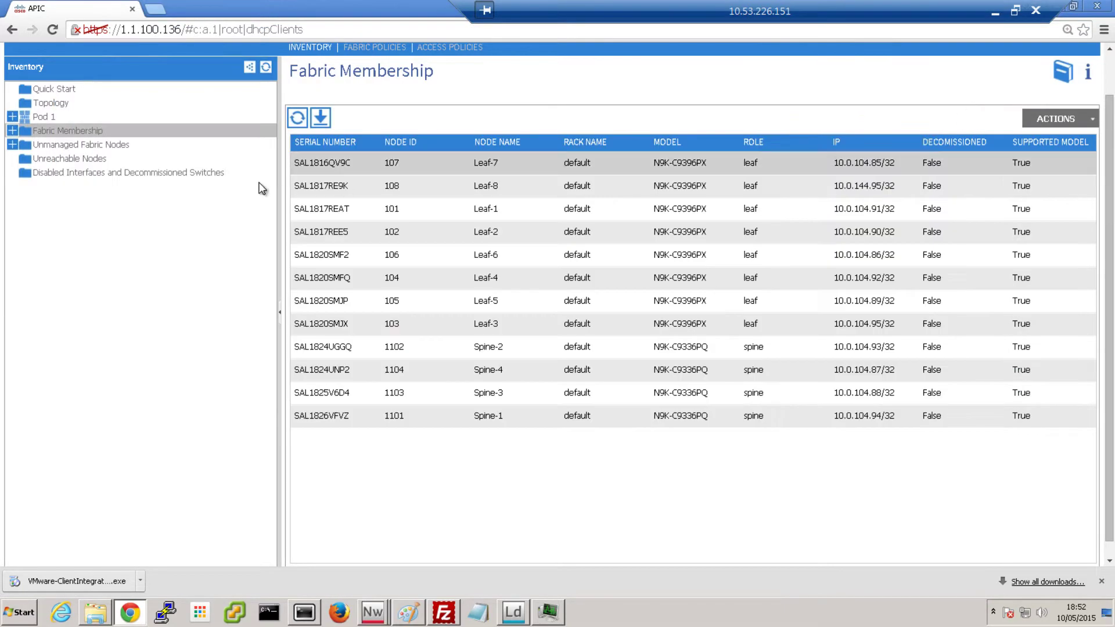
click(85, 108)
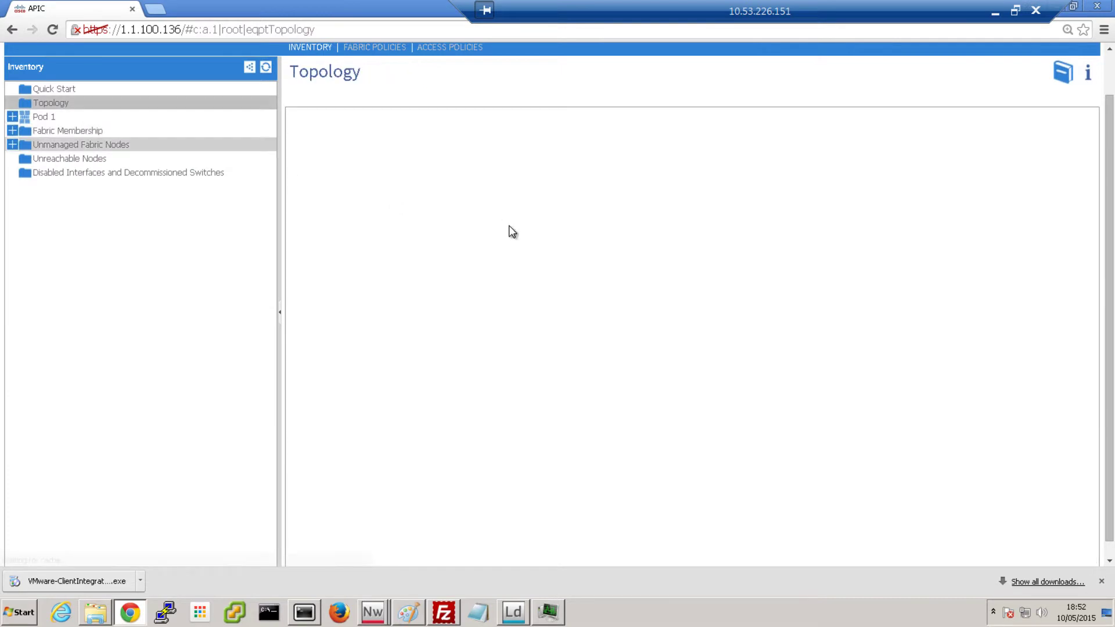
click(282, 320)
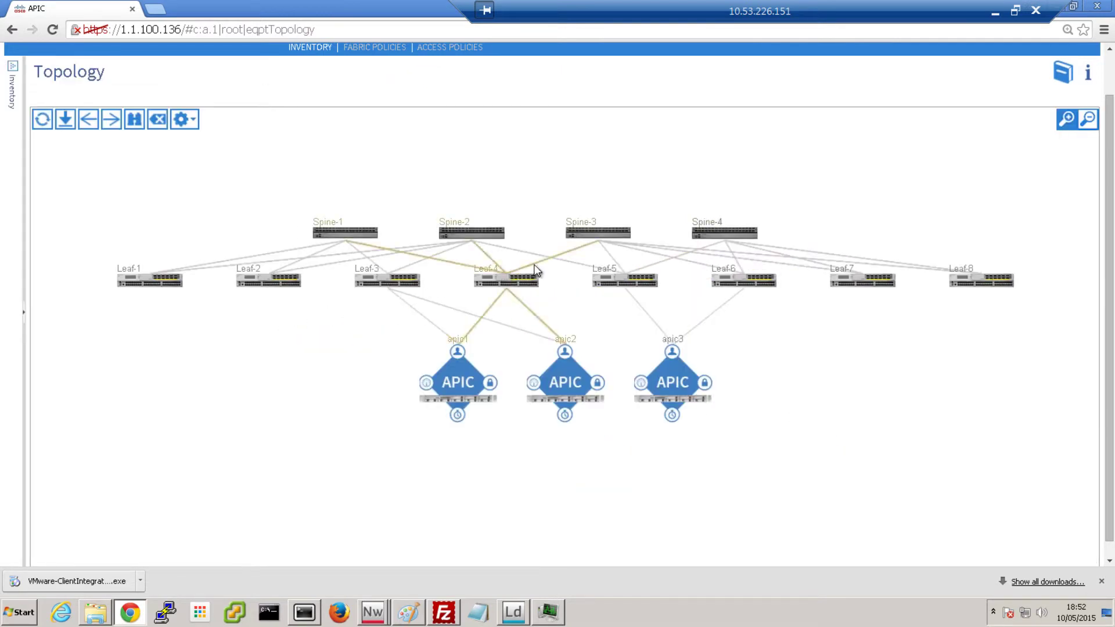
click(303, 619)
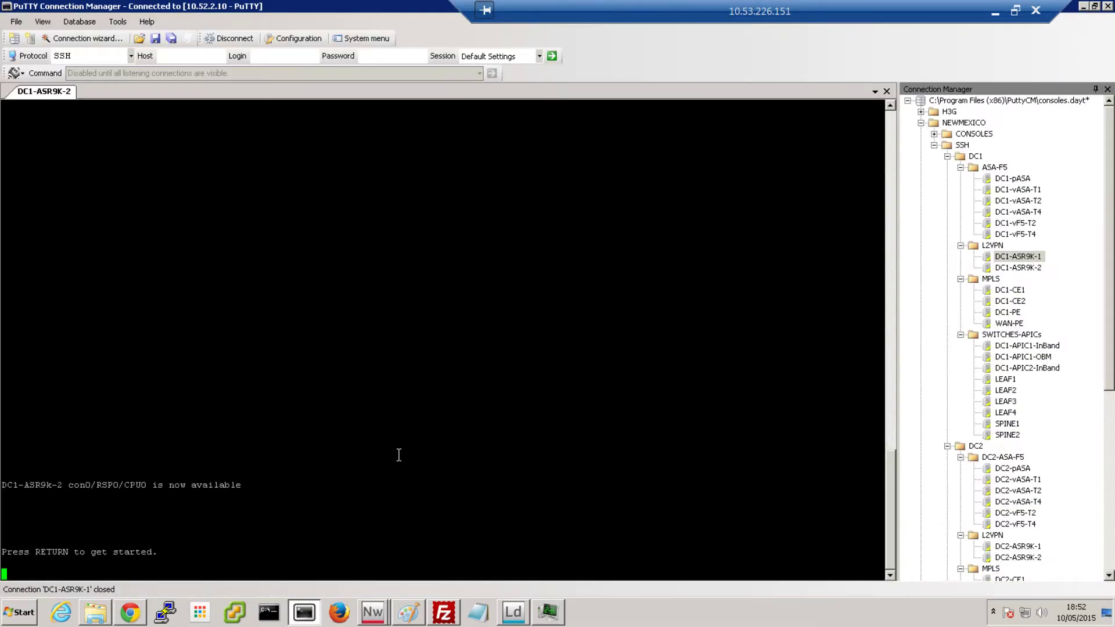
Close the DC1-ASR9K-2 console and open a session to DC1-ASR9K-1.
key(Return)
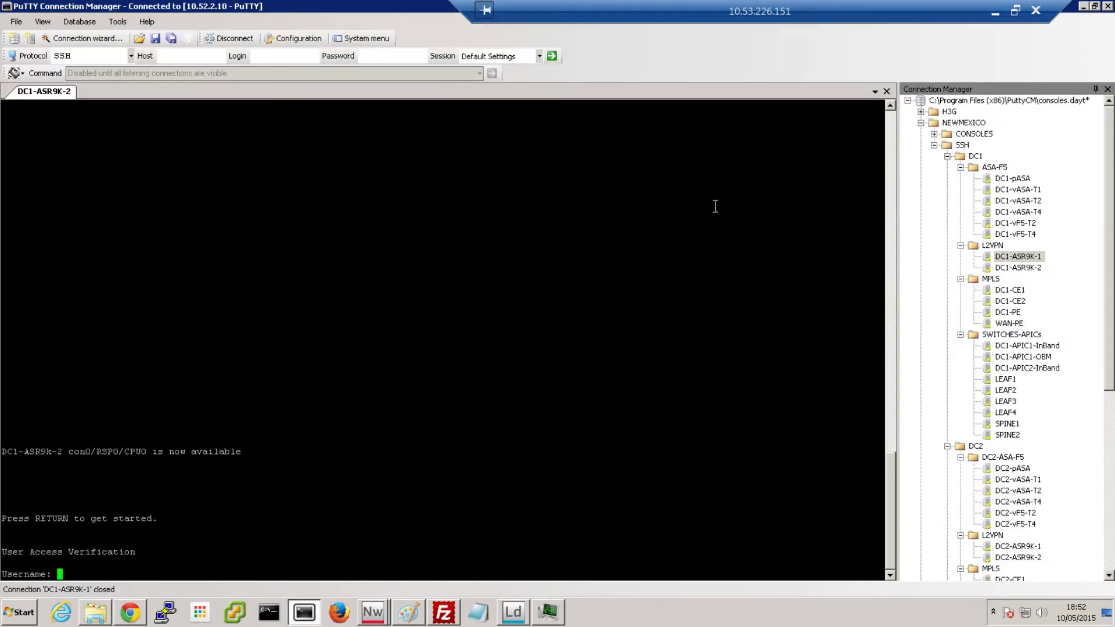
click(886, 91)
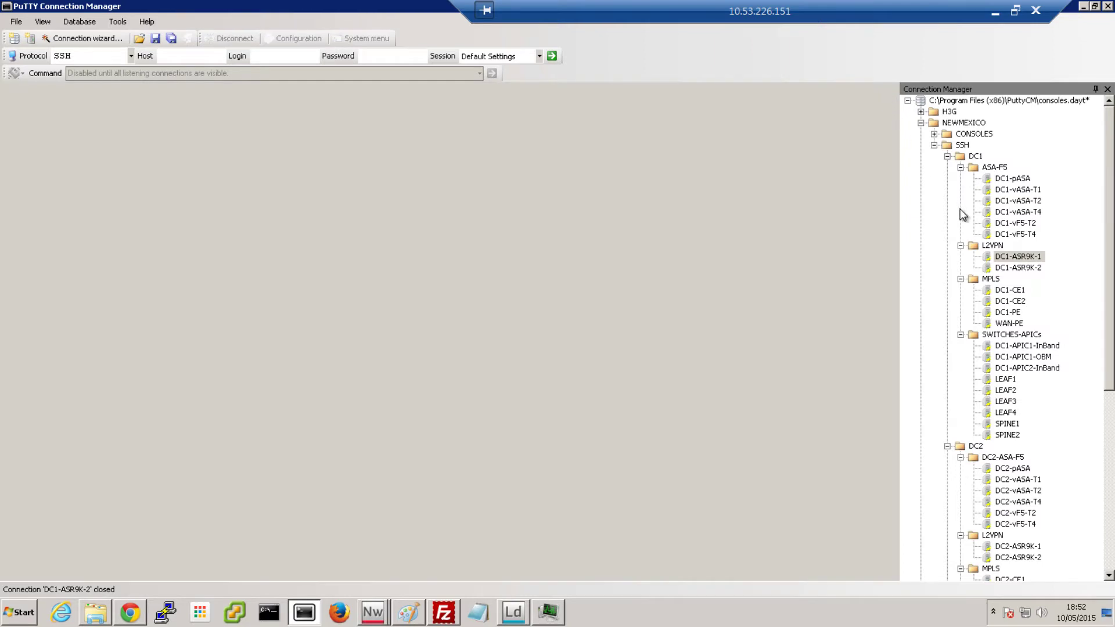
double_click(1029, 258)
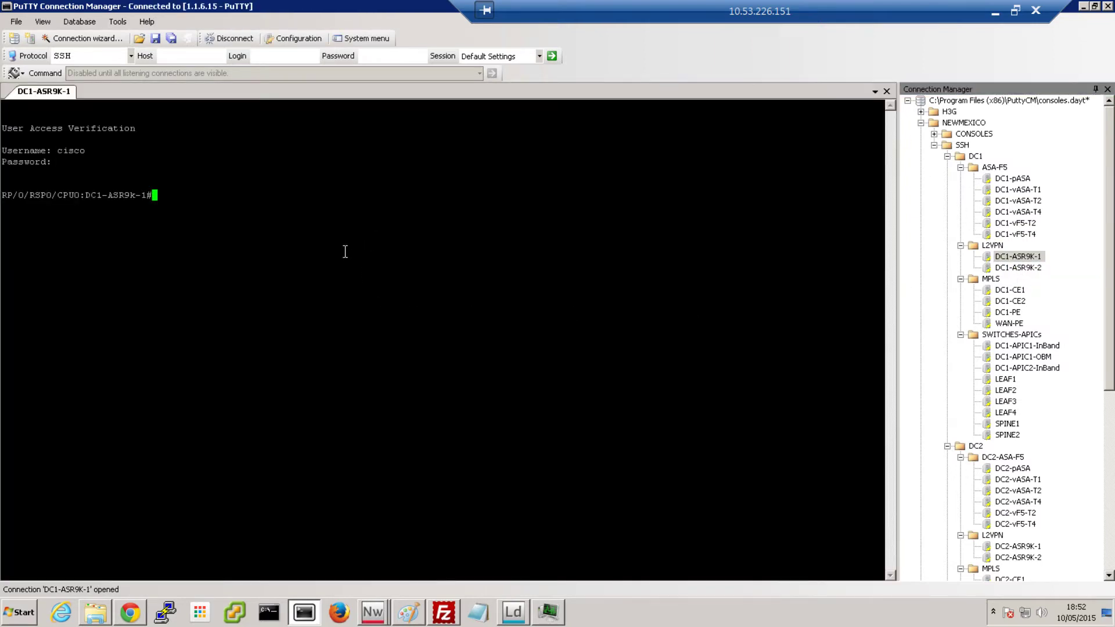
key(Return)
key(Return)
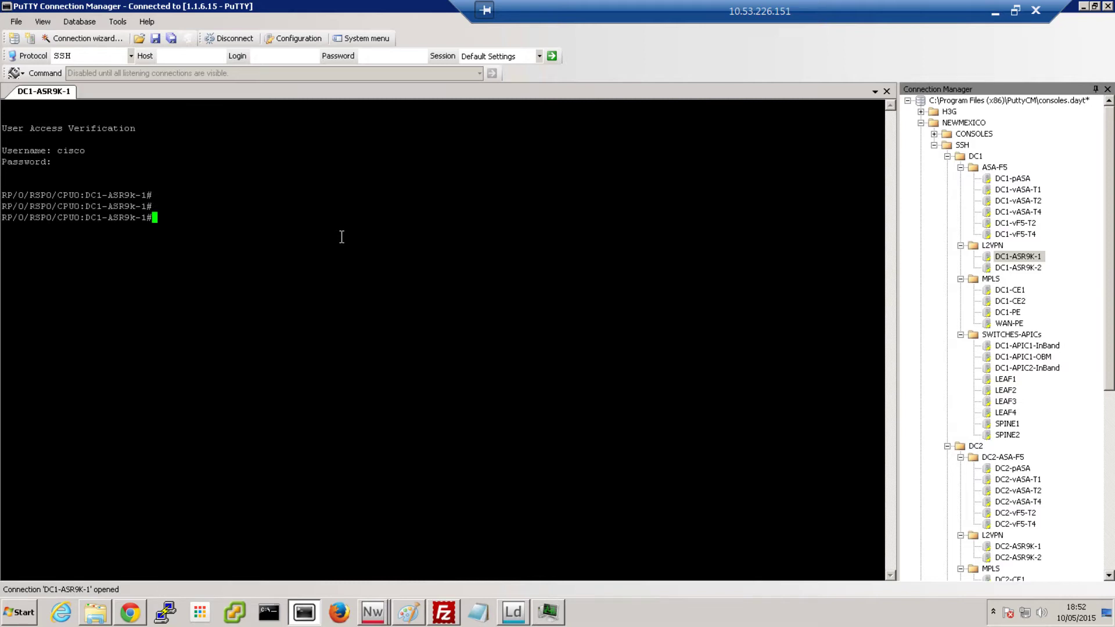
key(Return)
Run show l2vpn xconnect, highlighting interface Fo0/2/0/0, peer 5.5.5.4 and pseudowire id 104.
text(s)
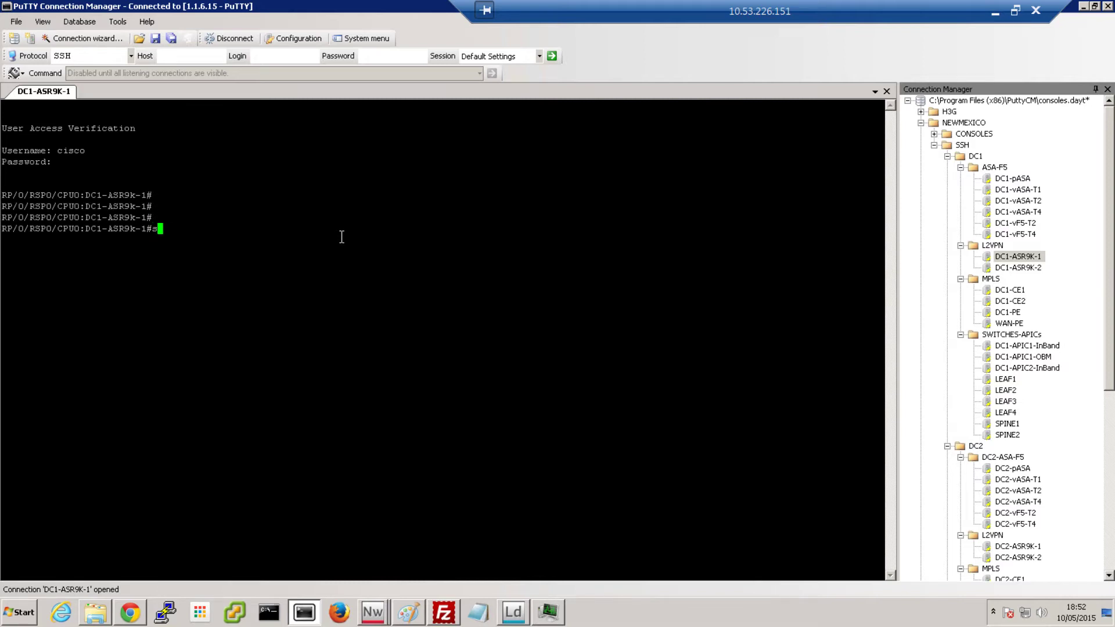
text(how l2vpn xconnect)
key(Return)
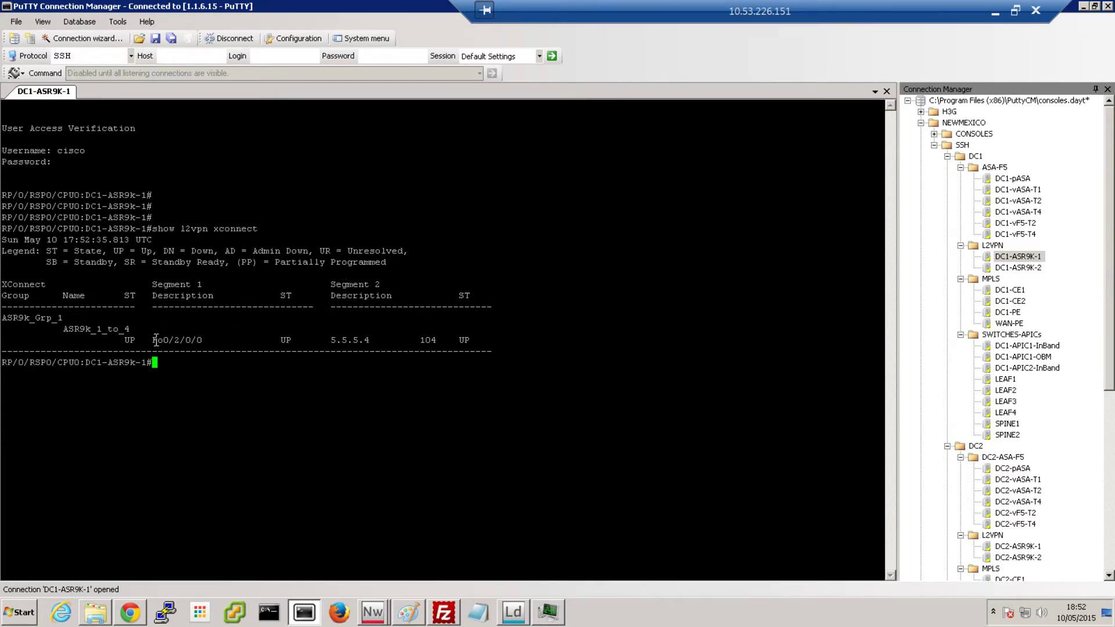
drag(155, 340, 204, 340)
drag(331, 340, 367, 342)
drag(419, 341, 437, 340)
Look up sh ip route 5.5.5.4, confirming the OSPF path over TenGigE0/2/1/0.
text(sh ip route)
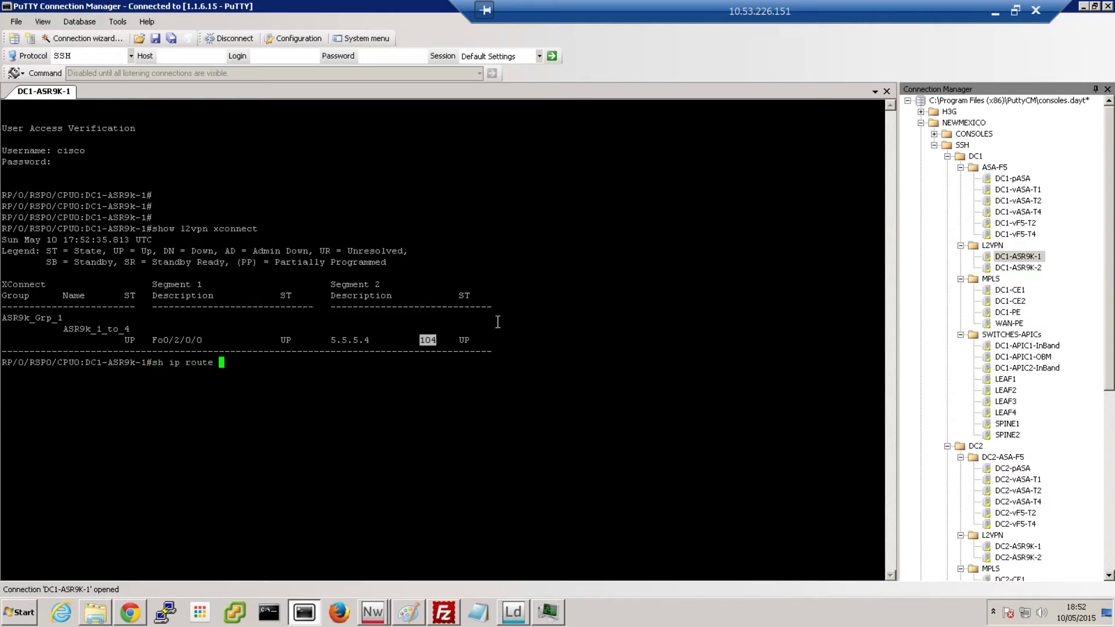
drag(330, 338, 377, 340)
right_click(376, 340)
key(Return)
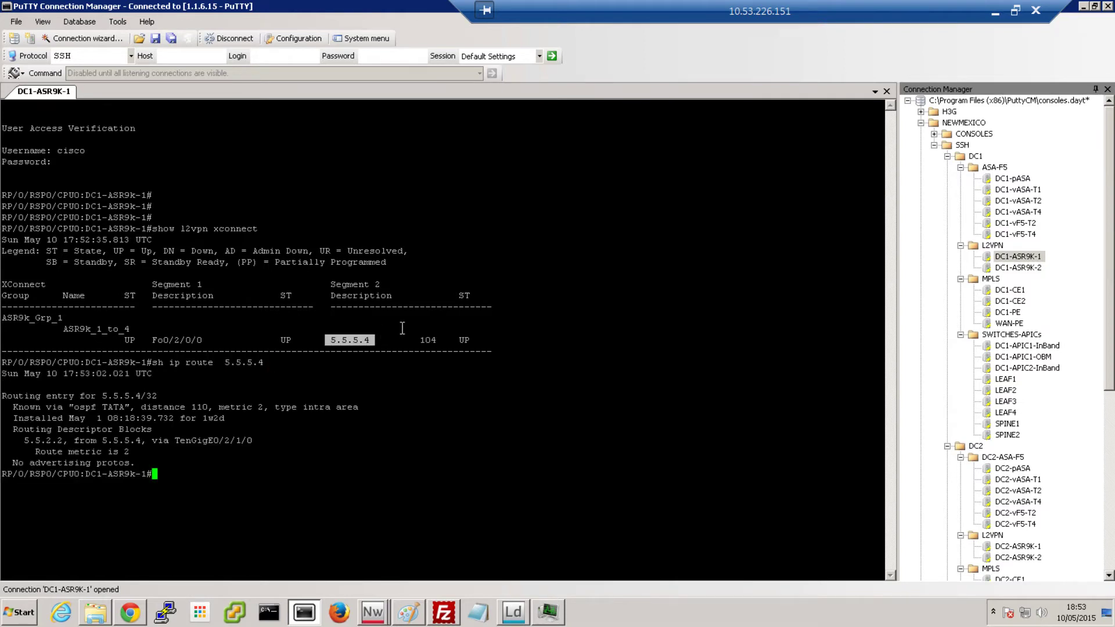
drag(177, 441, 438, 419)
Run show cdp neighbors and highlight the DC2-ASR9k-2 neighbor on Te0/2/1/0.
text(sh)
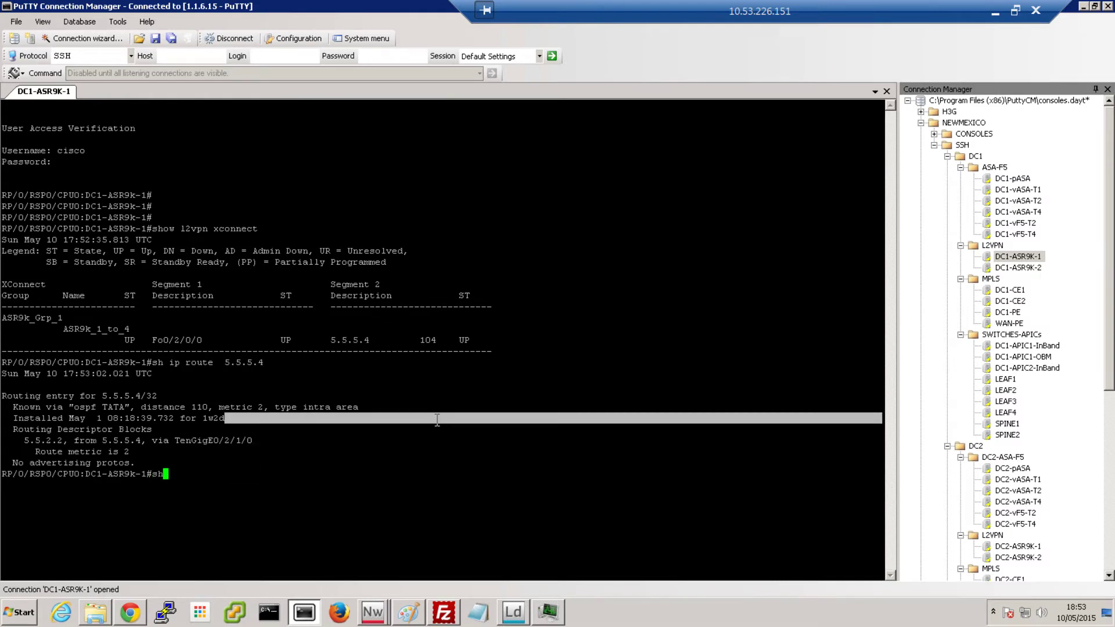
text(ow cdp neighbors)
key(Return)
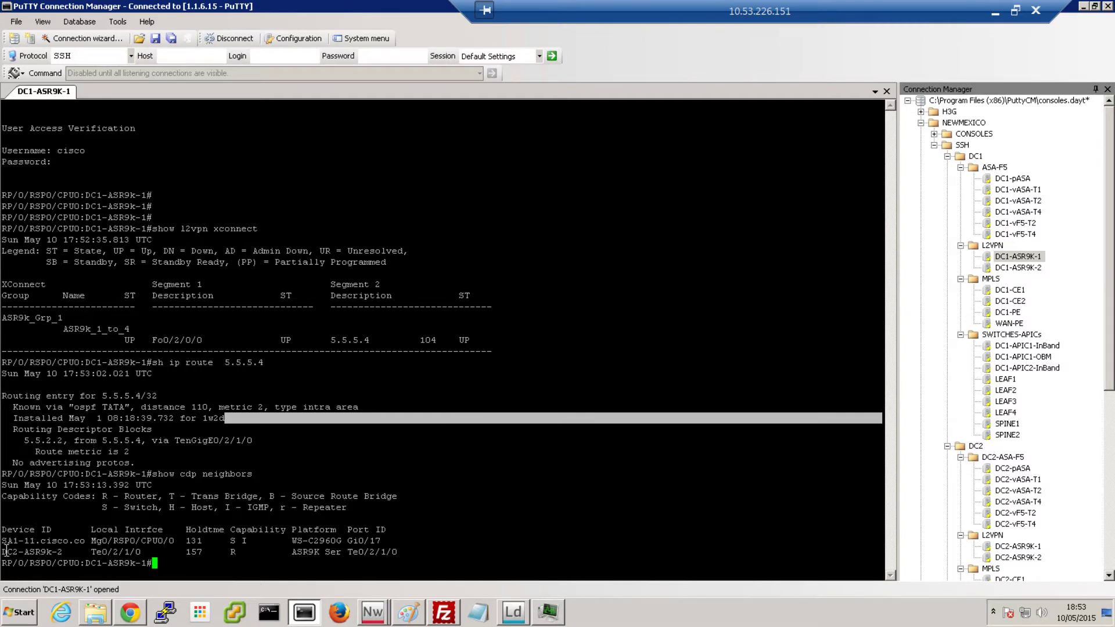
drag(6, 552, 155, 553)
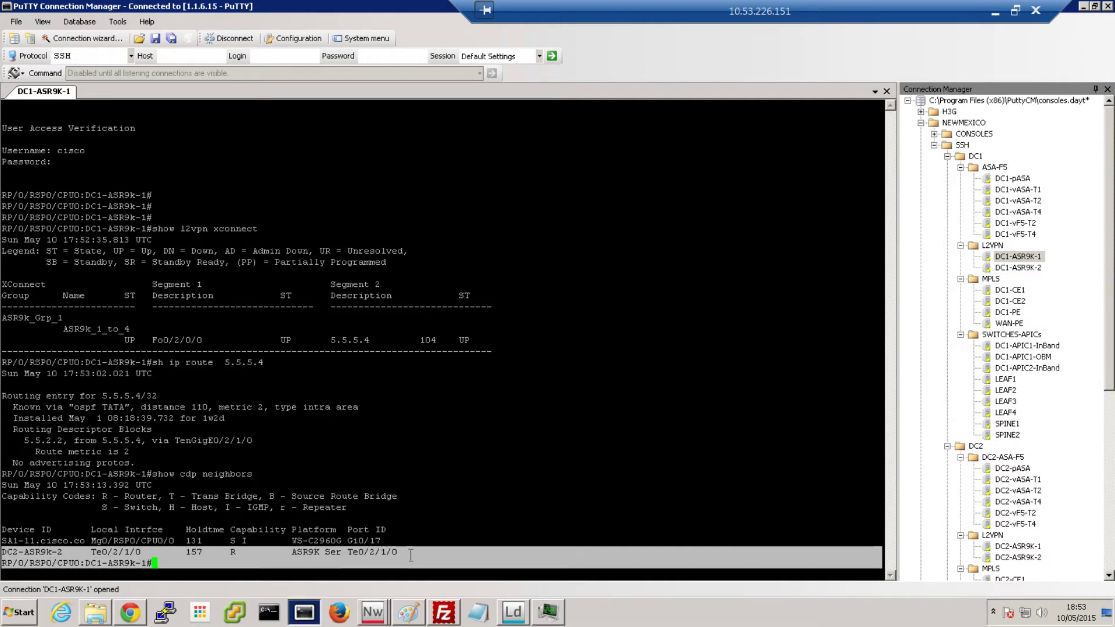
click(557, 505)
key(Return)
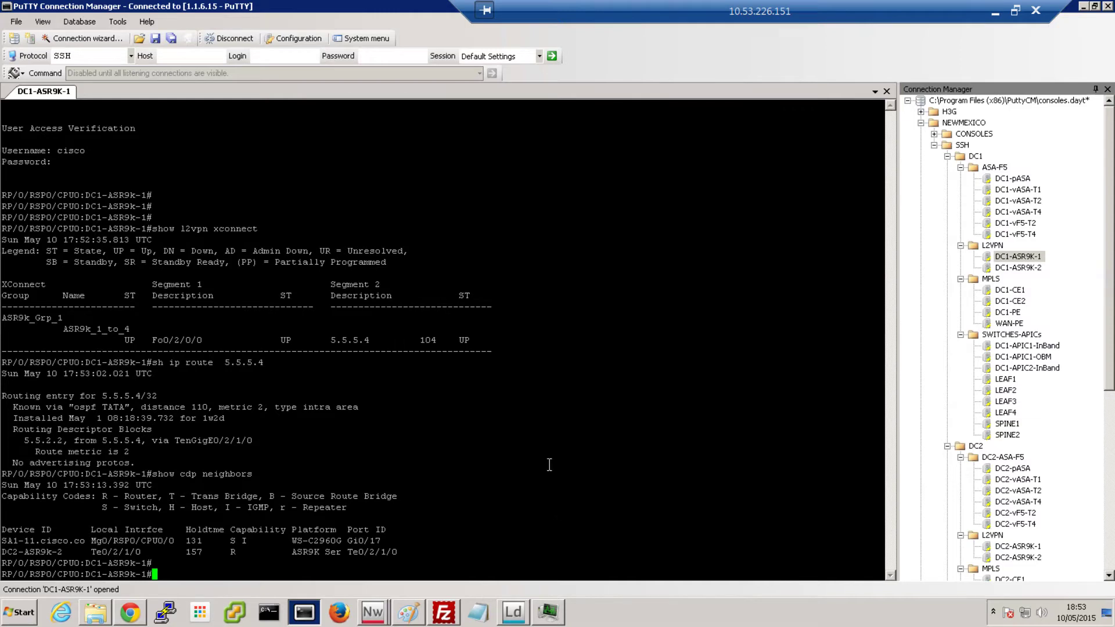
Exit the remote desktop and advance the presentation to the Traffic Flows slide.
double_click(550, 22)
key(alt+Tab)
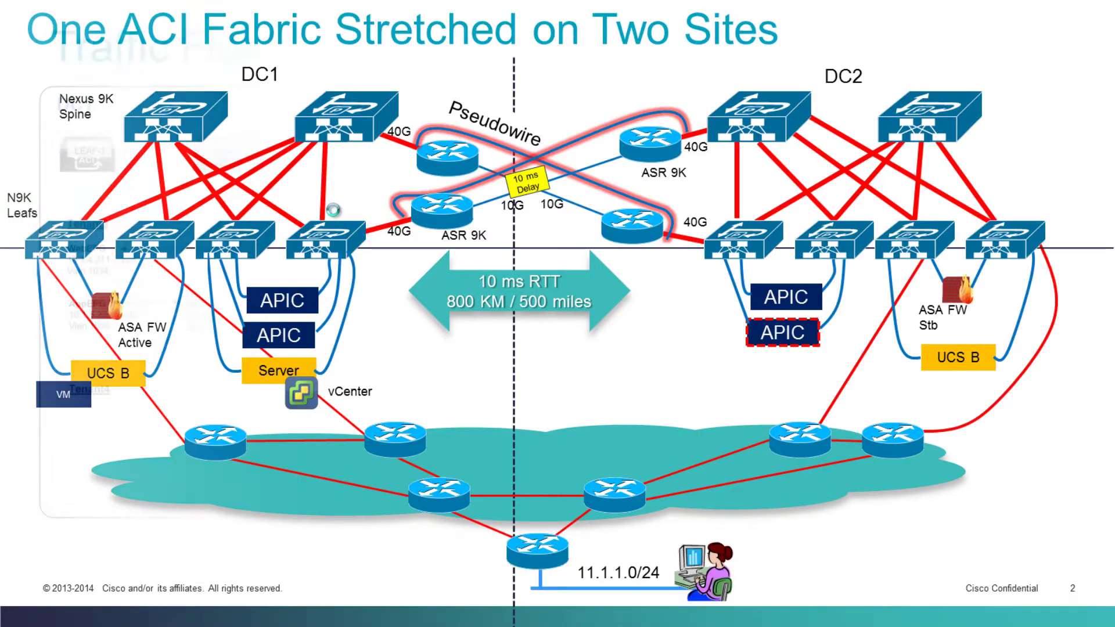
key(Right)
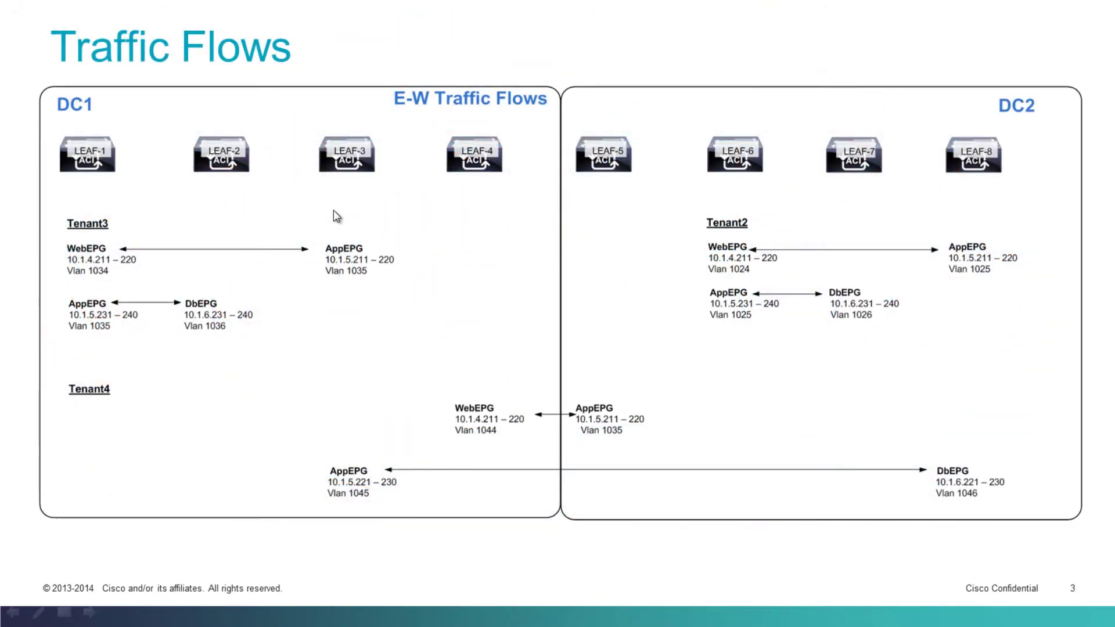
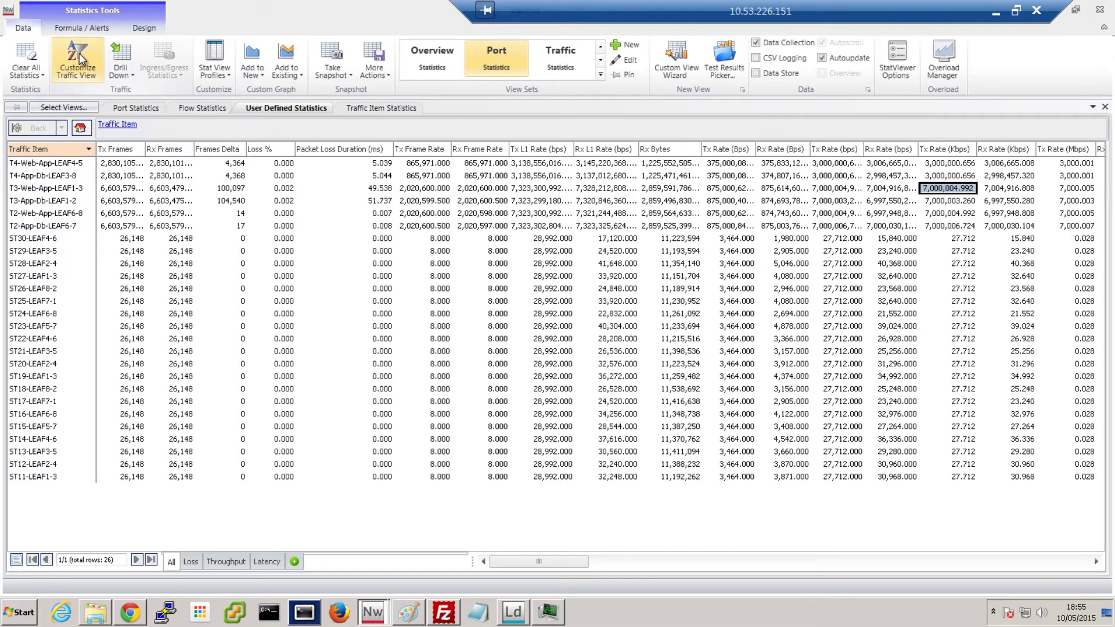
Clear all IxNetwork traffic statistics and bring up the APIC fabric Topology page with four spines and eight leaves.
click(30, 51)
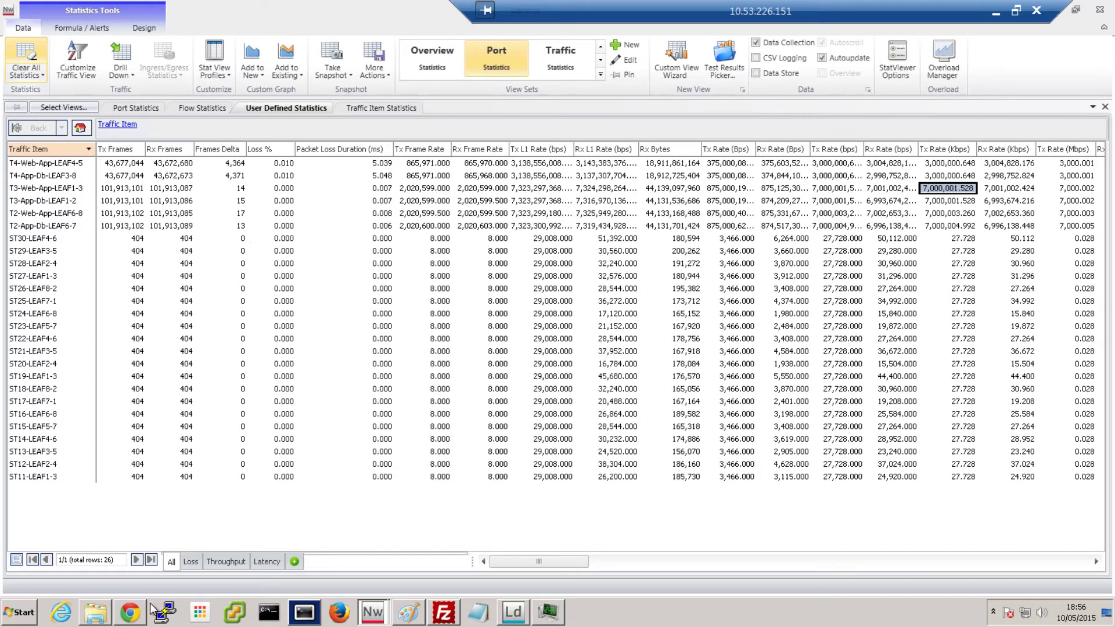
click(131, 613)
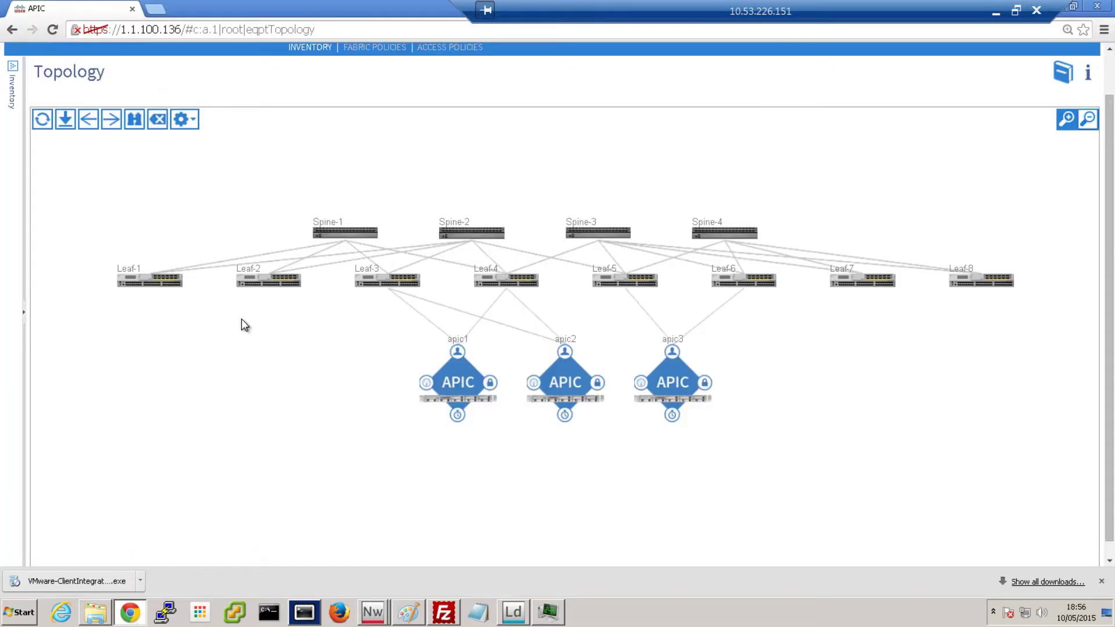
Disable Leaf-1's fabric uplink port to Spine-1 in APIC, confirm it, and return to the fabric topology.
double_click(164, 288)
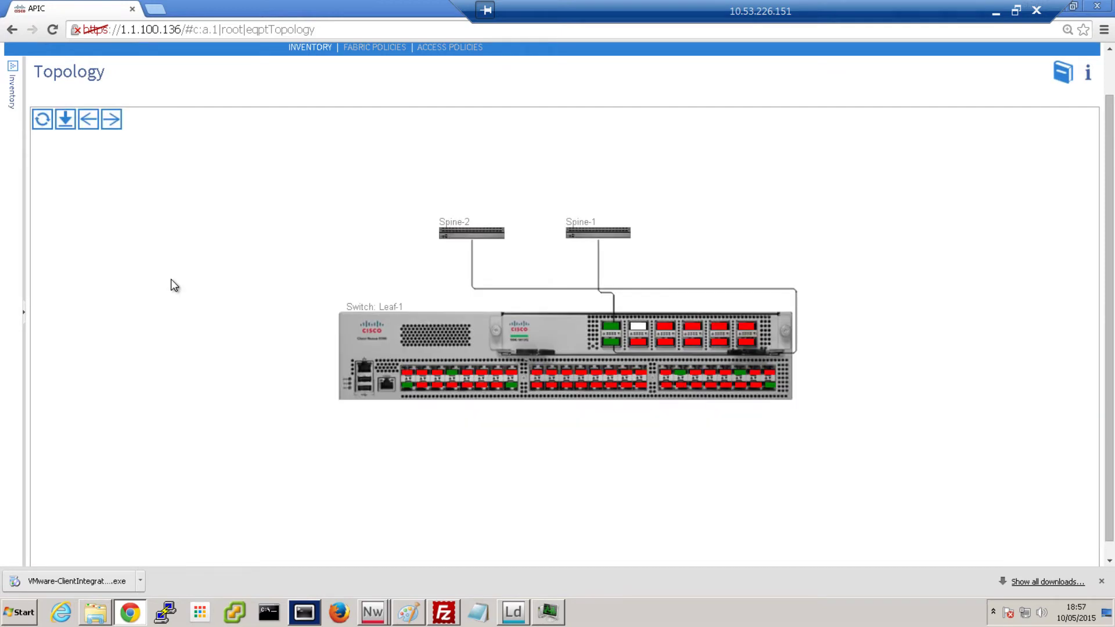
right_click(611, 325)
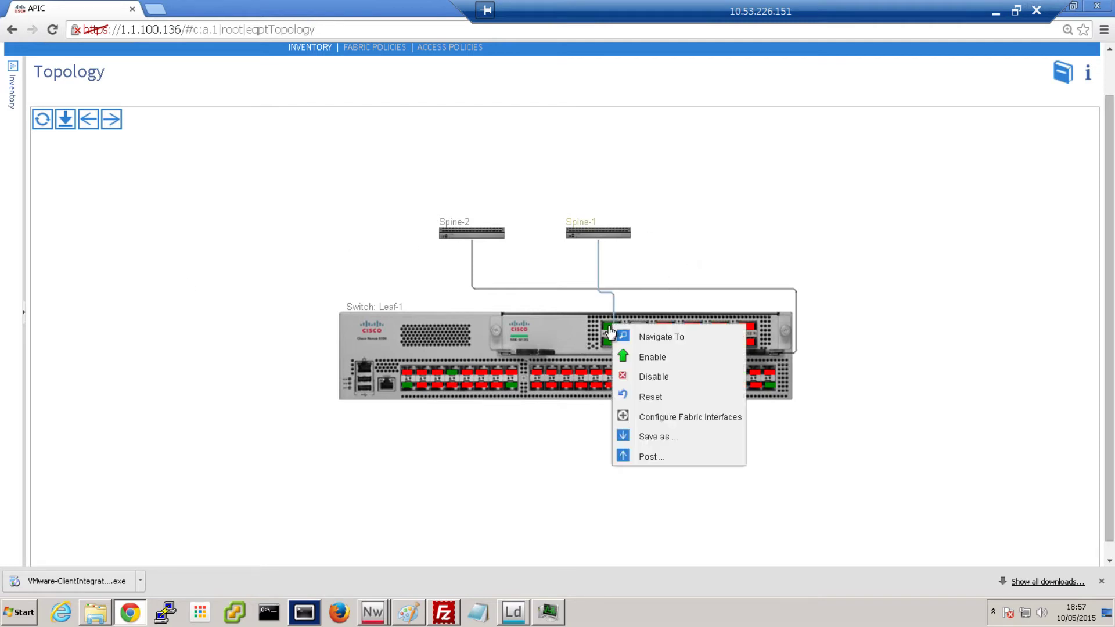
click(651, 375)
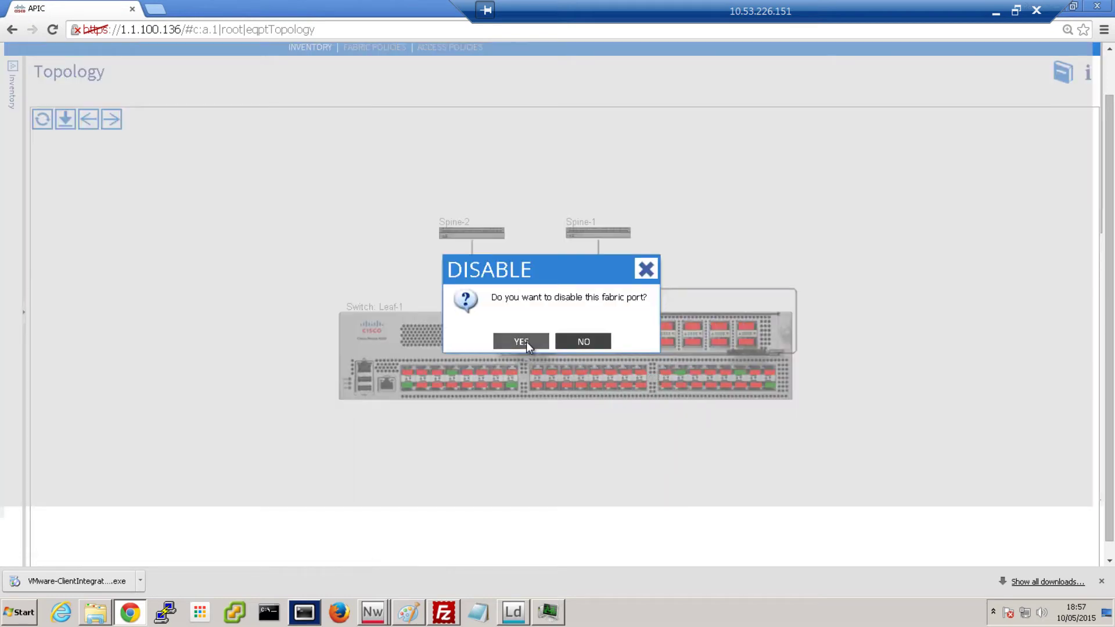
click(525, 341)
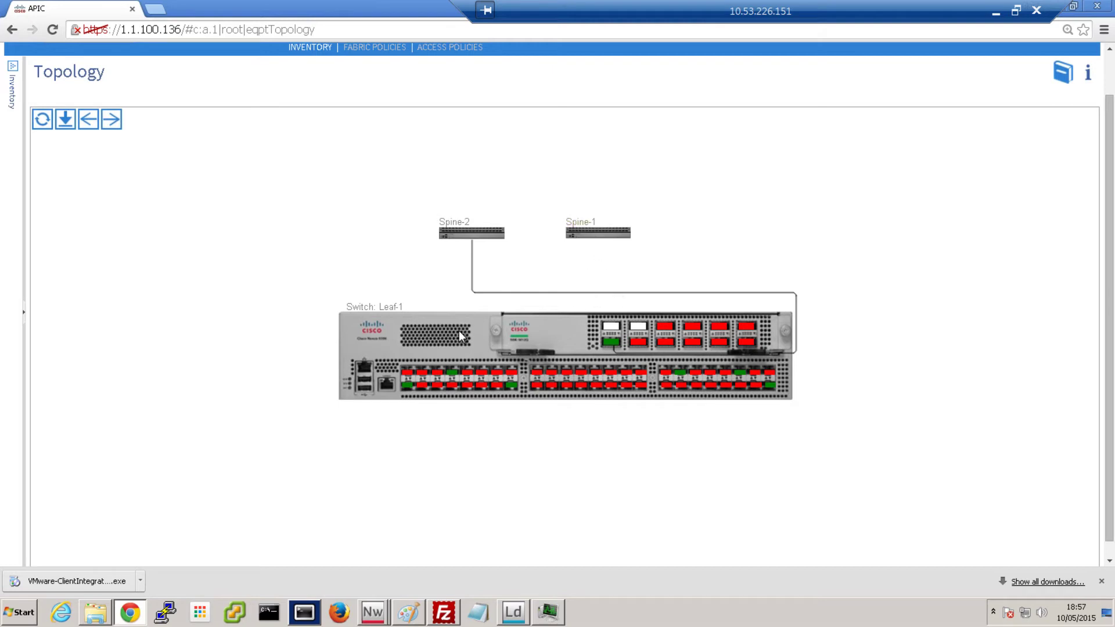
click(88, 121)
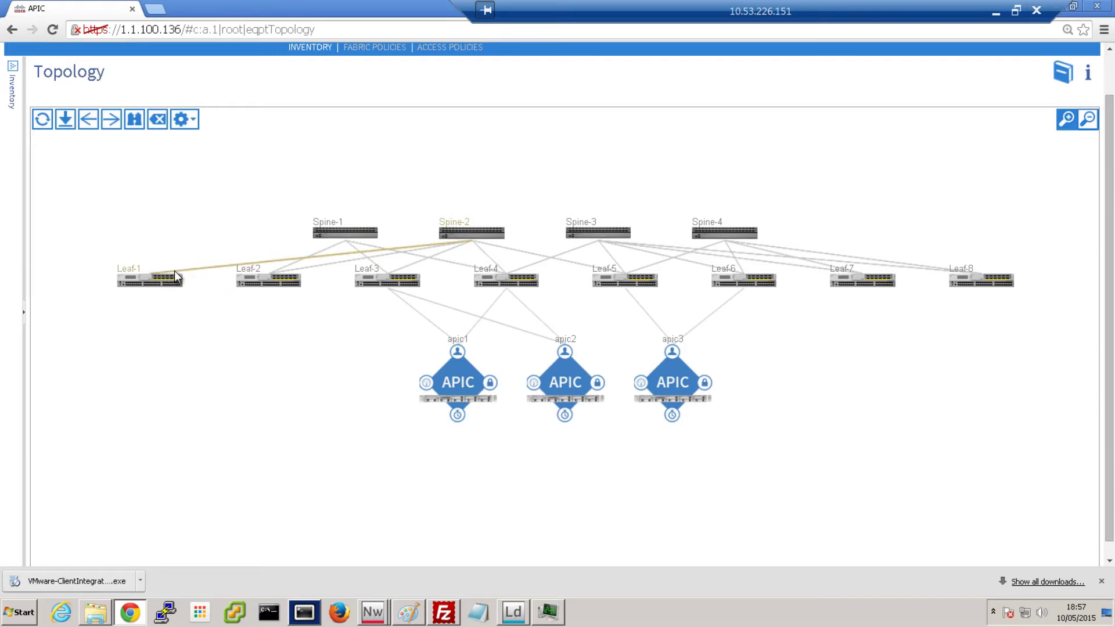
click(372, 613)
Break T3-Web-App-LEAF1-3 down per IPv4 source address, rank by longest Packet Loss Duration (about 194 ms), then go back.
click(365, 584)
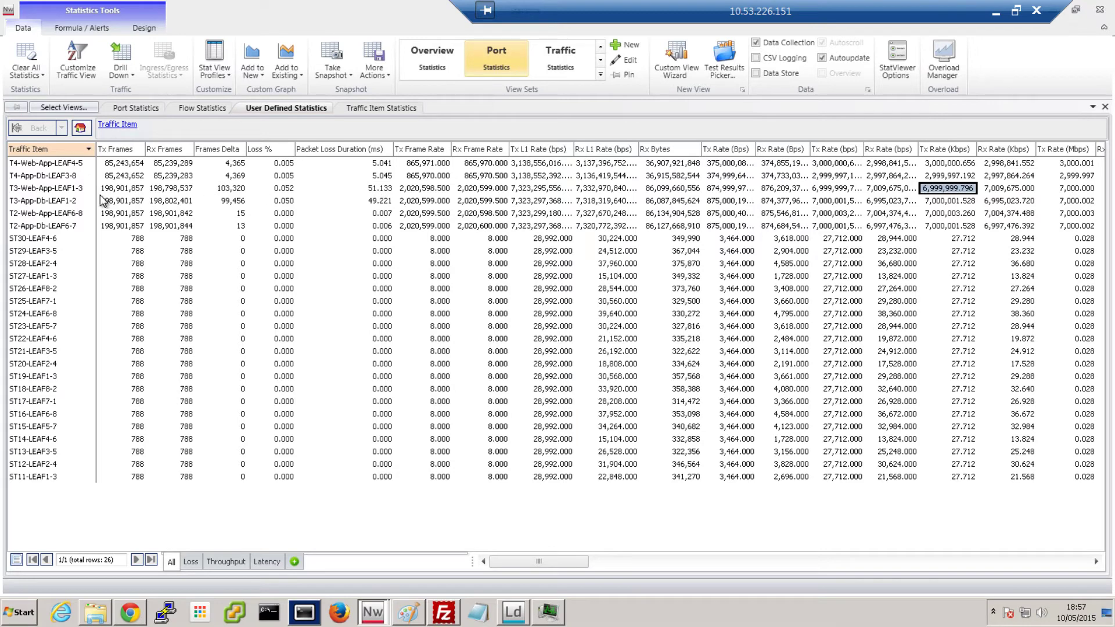
click(76, 189)
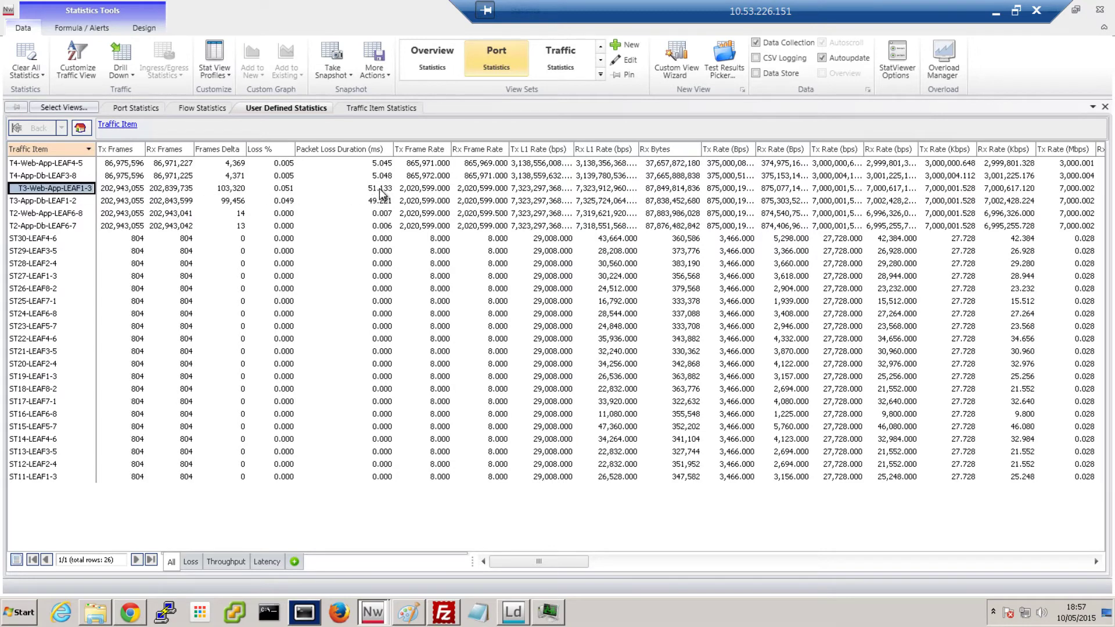
right_click(87, 190)
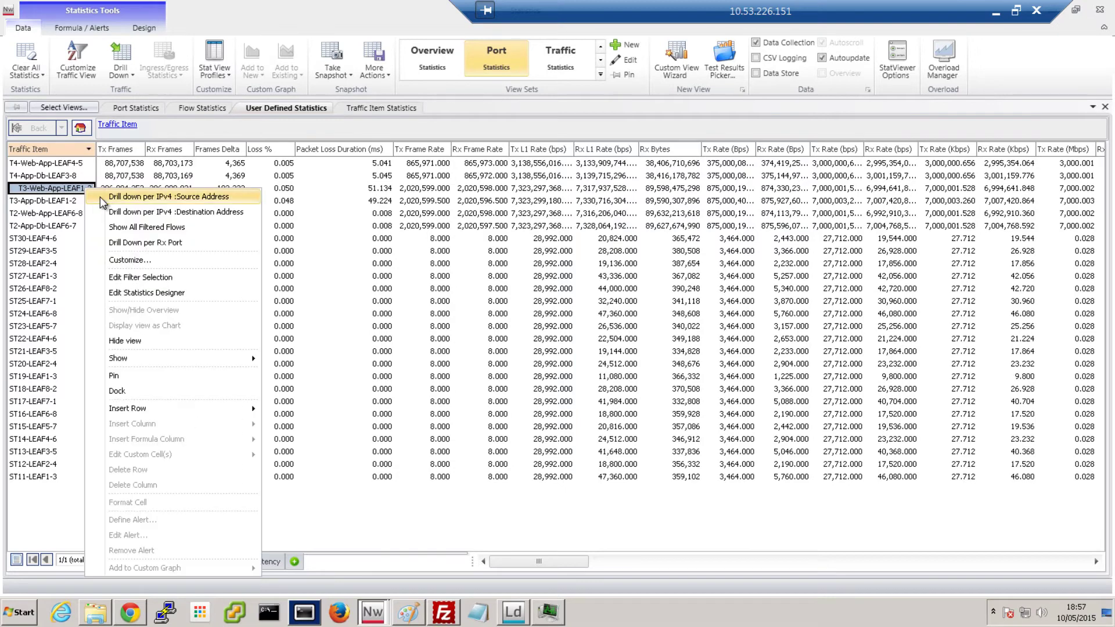
click(133, 201)
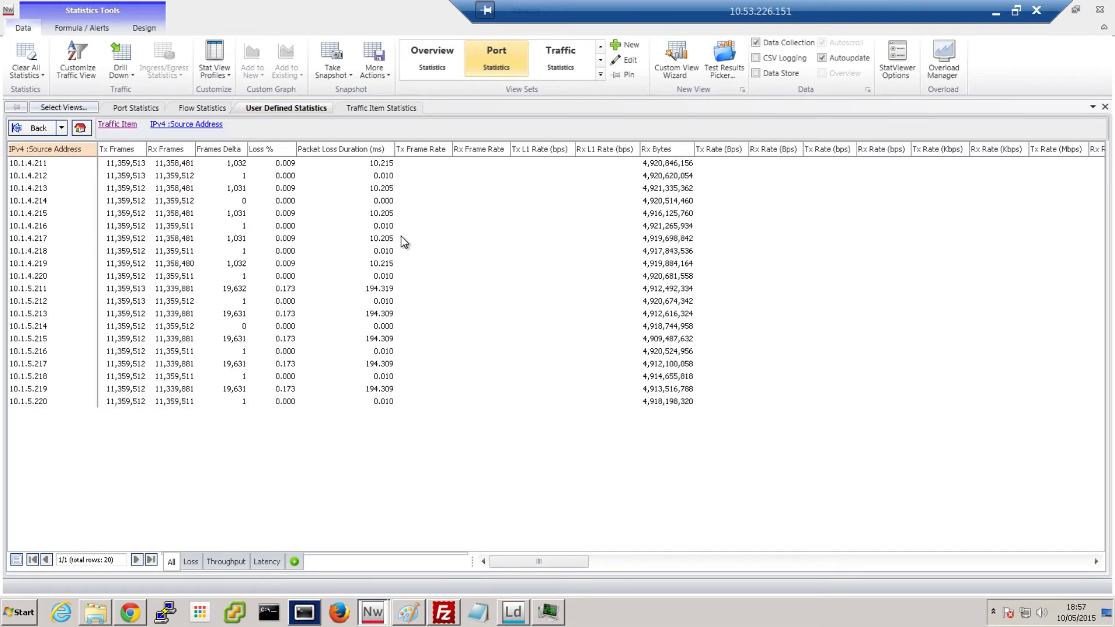
click(383, 151)
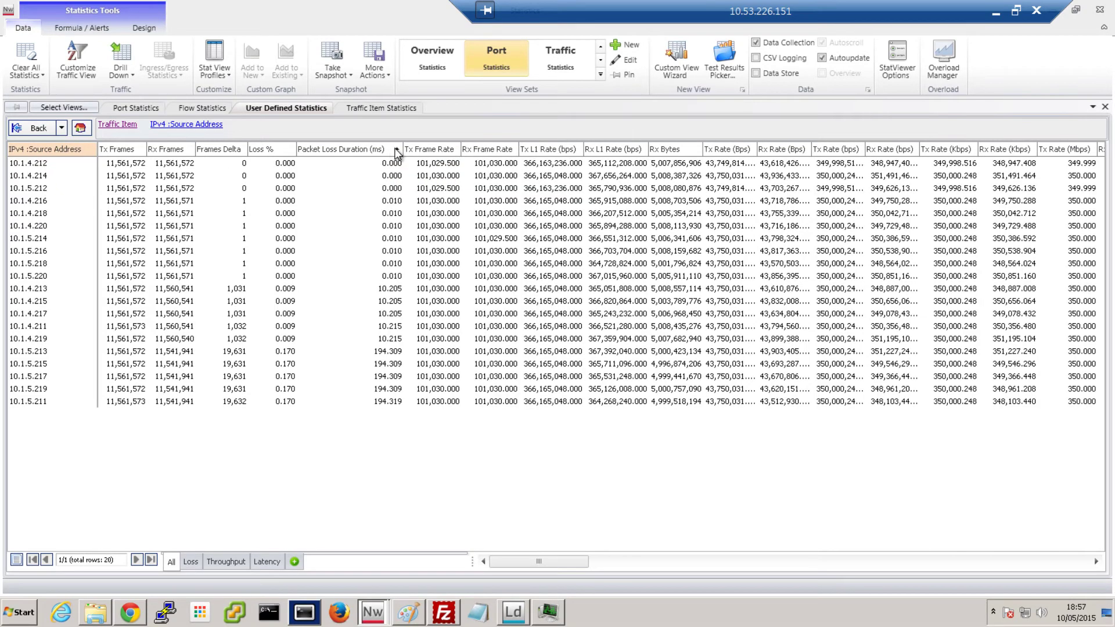
click(397, 150)
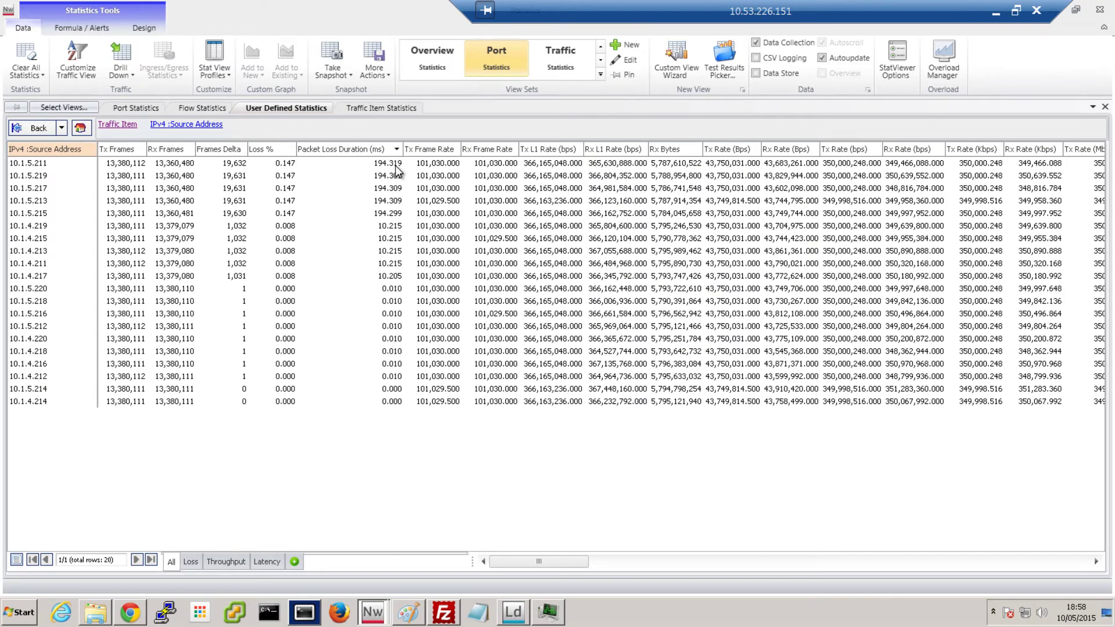
click(118, 124)
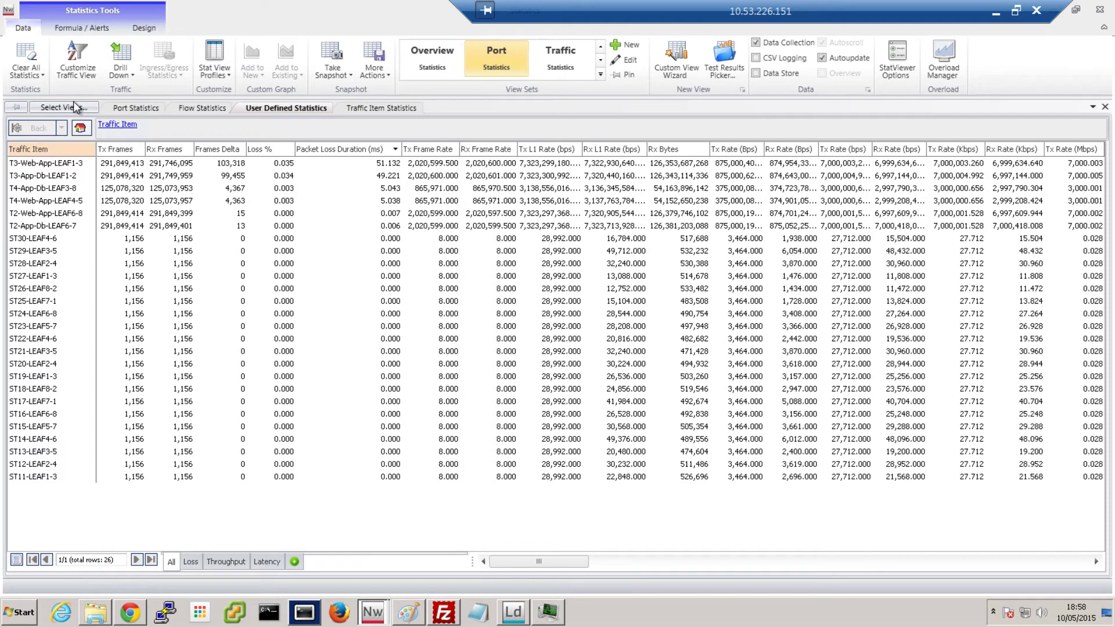
Clear the IxNetwork traffic counters again and bring the APIC fabric Topology page back into view.
click(26, 56)
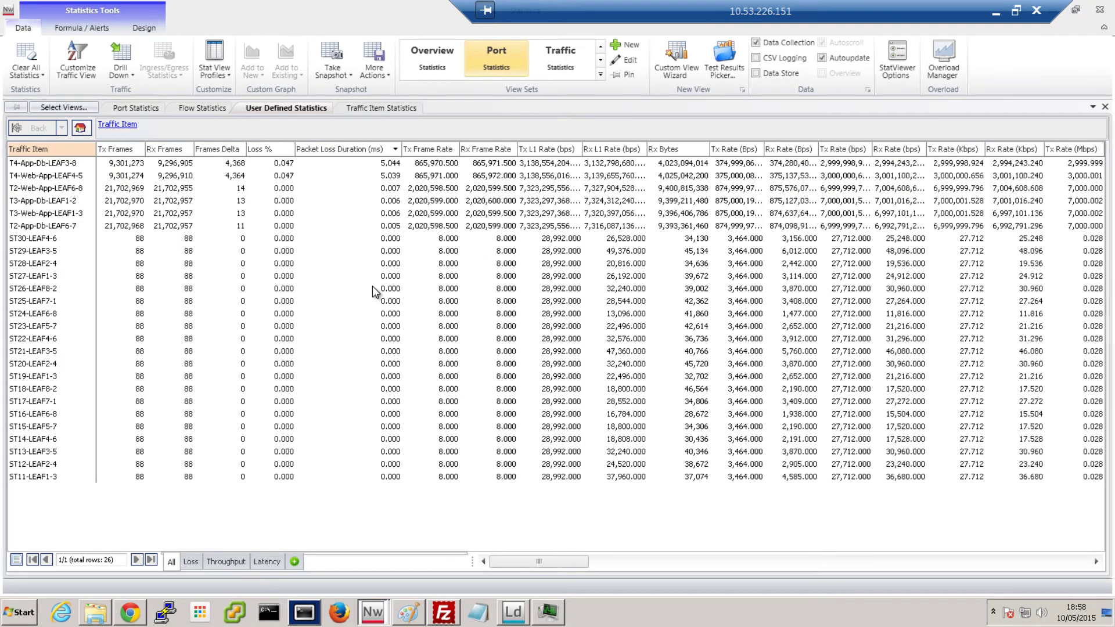
click(130, 613)
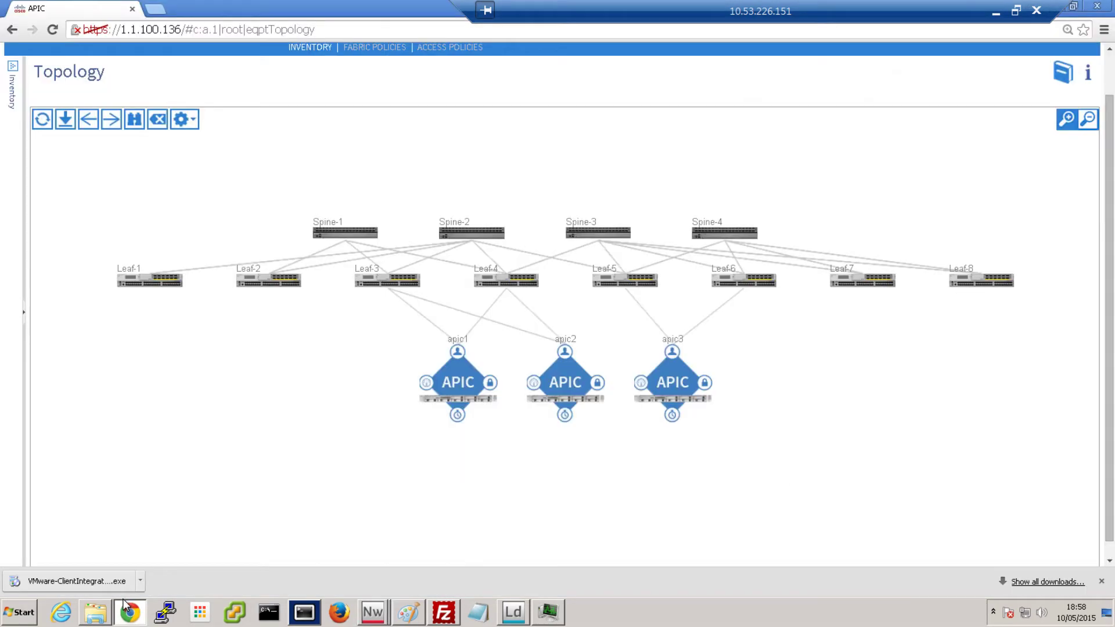
Re-enable the disabled Leaf-1 port, refresh until its Spine-1 link is restored, and return to the topology.
double_click(149, 277)
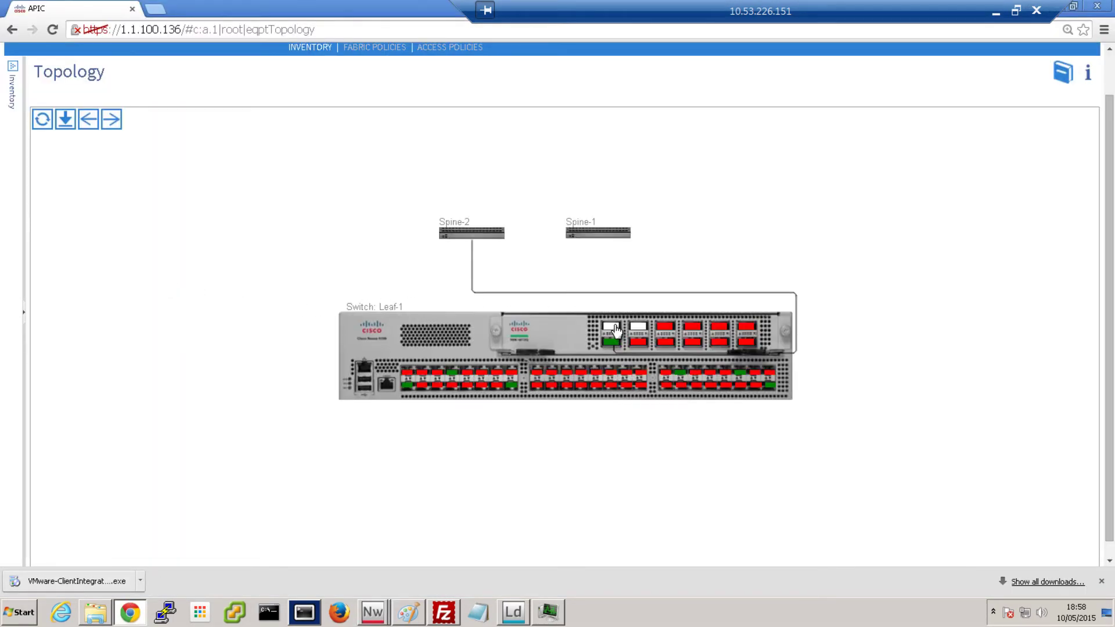
right_click(615, 325)
click(649, 357)
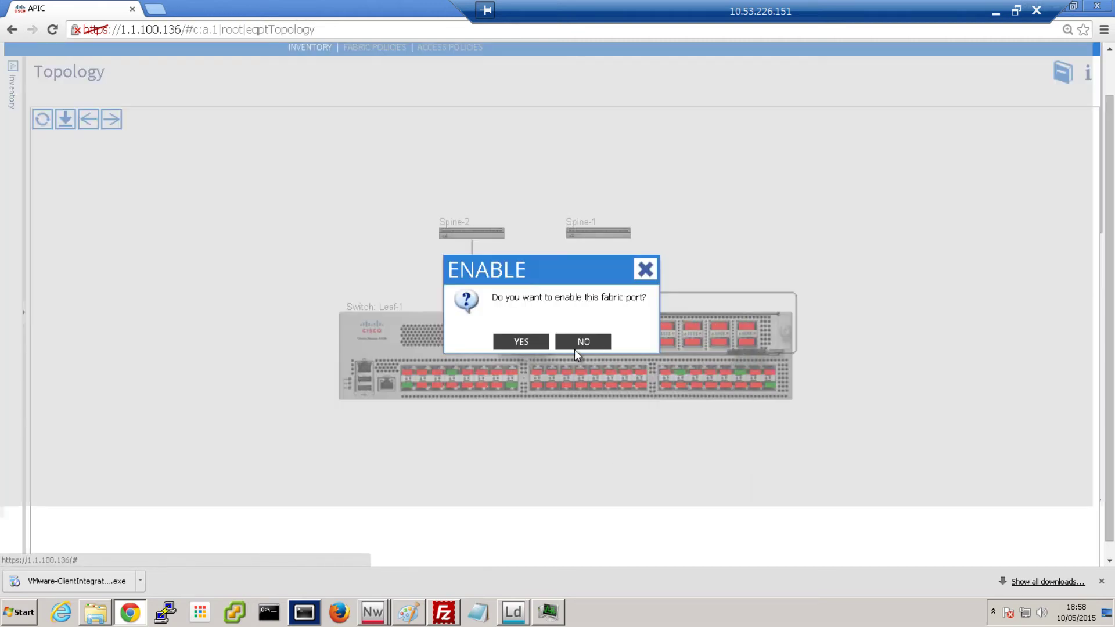
click(520, 345)
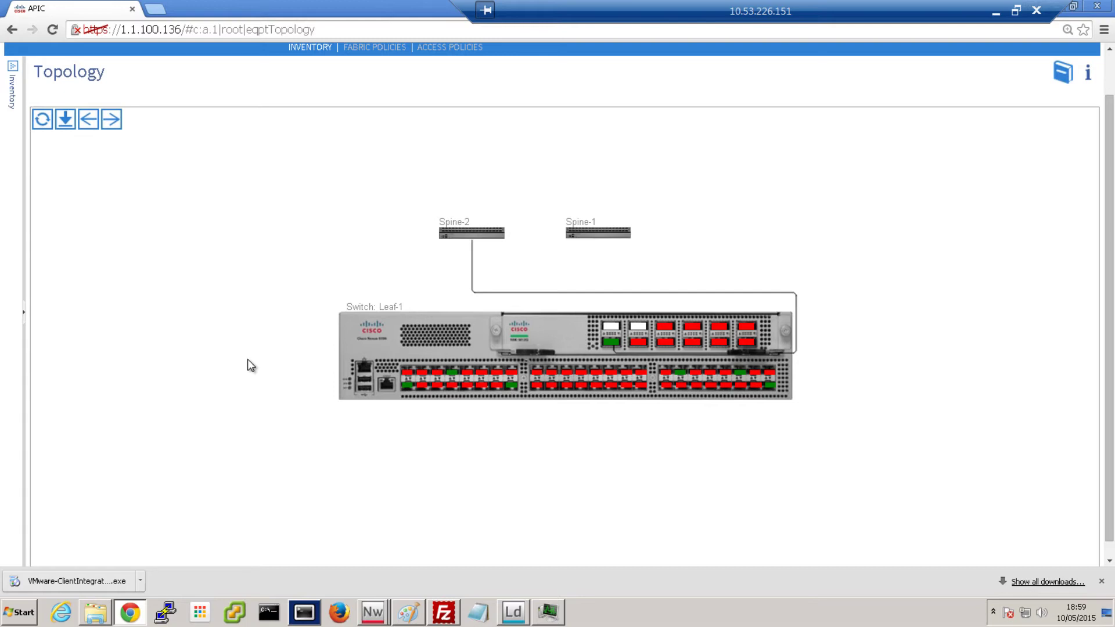
click(42, 121)
click(45, 122)
click(89, 119)
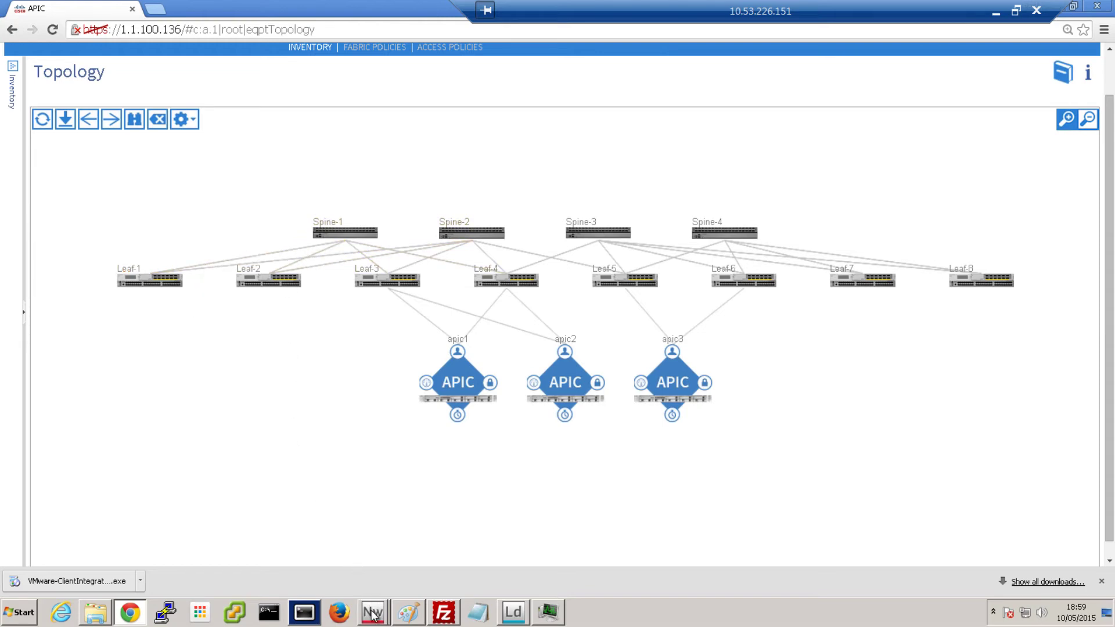
mouse_move(373, 611)
click(365, 582)
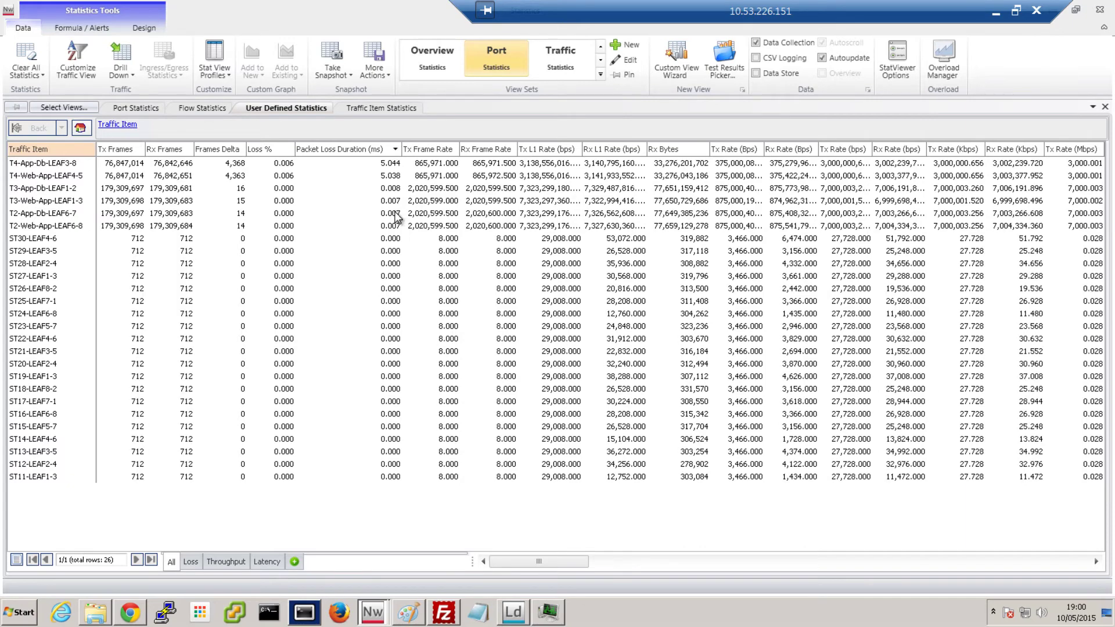
Restore the Remote Desktop to a window and switch to the intra-DC/inter-DC convergence-times slide.
double_click(619, 6)
key(alt+Tab)
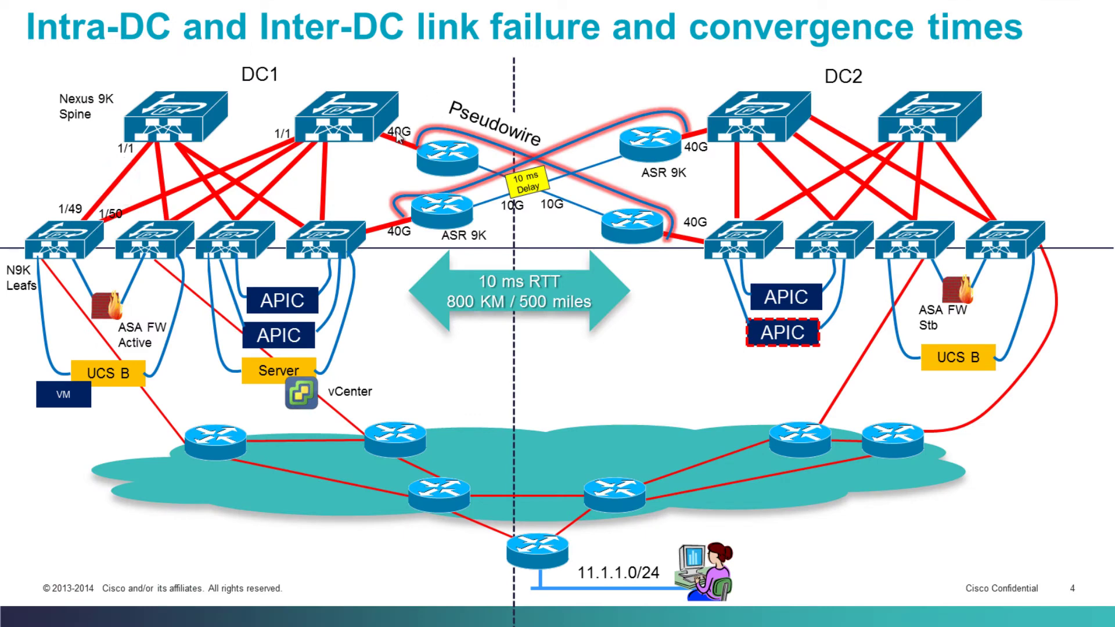
Play the X animation over the failed 10G inter-DC link, then return to the Remote Desktop statistics.
key(Right)
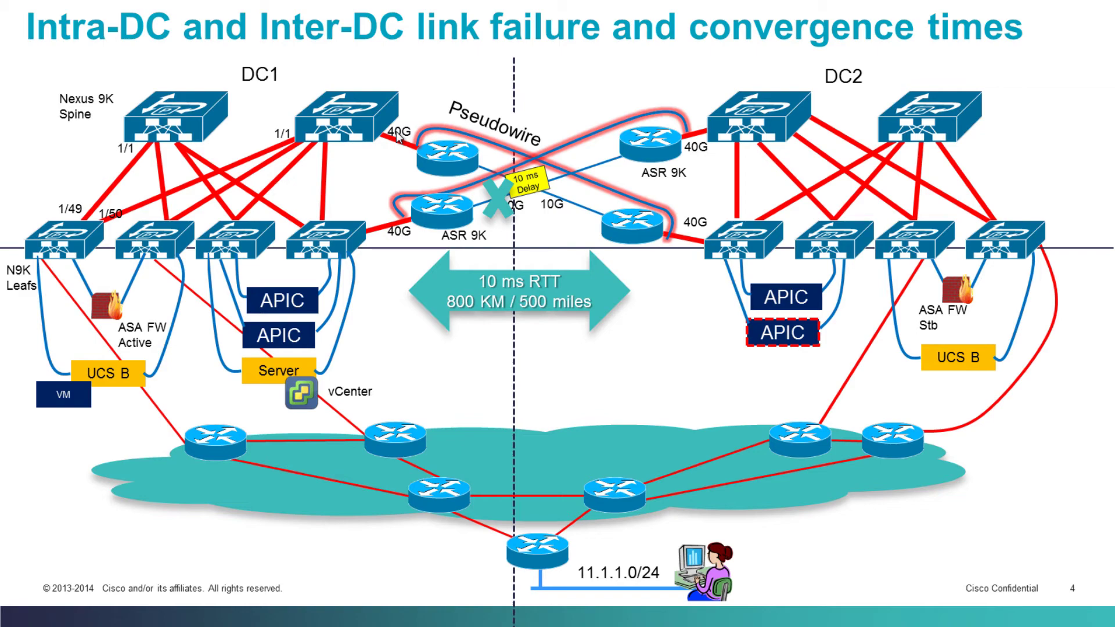
key(alt+Tab)
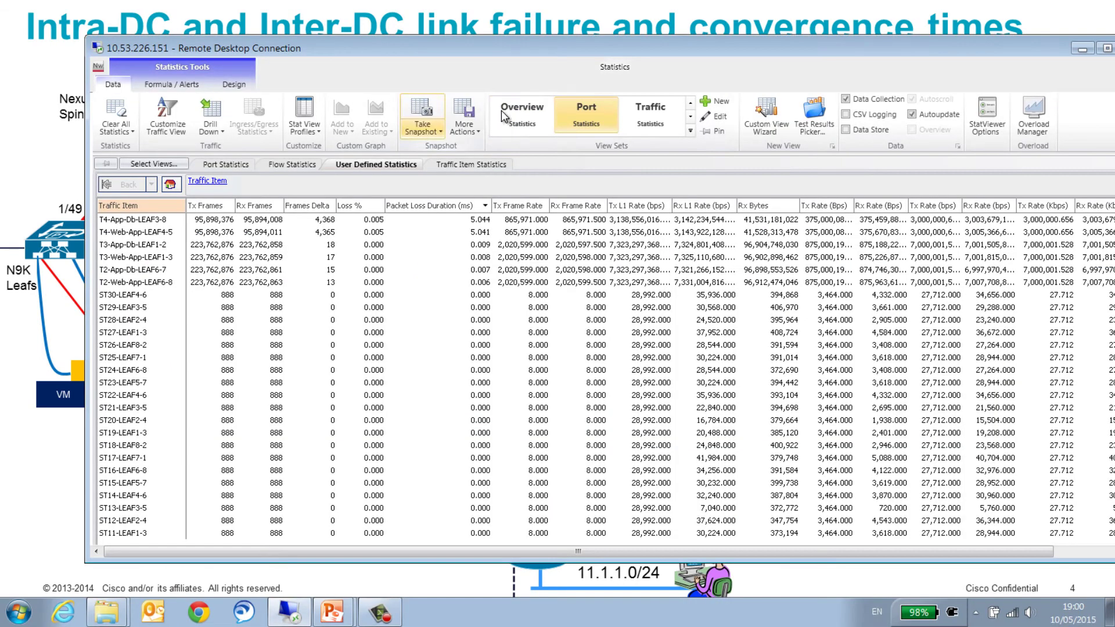
Maximize the remote desktop and enter configuration mode (conf t) on the DC1-ASR9K-1 console.
double_click(494, 50)
click(305, 614)
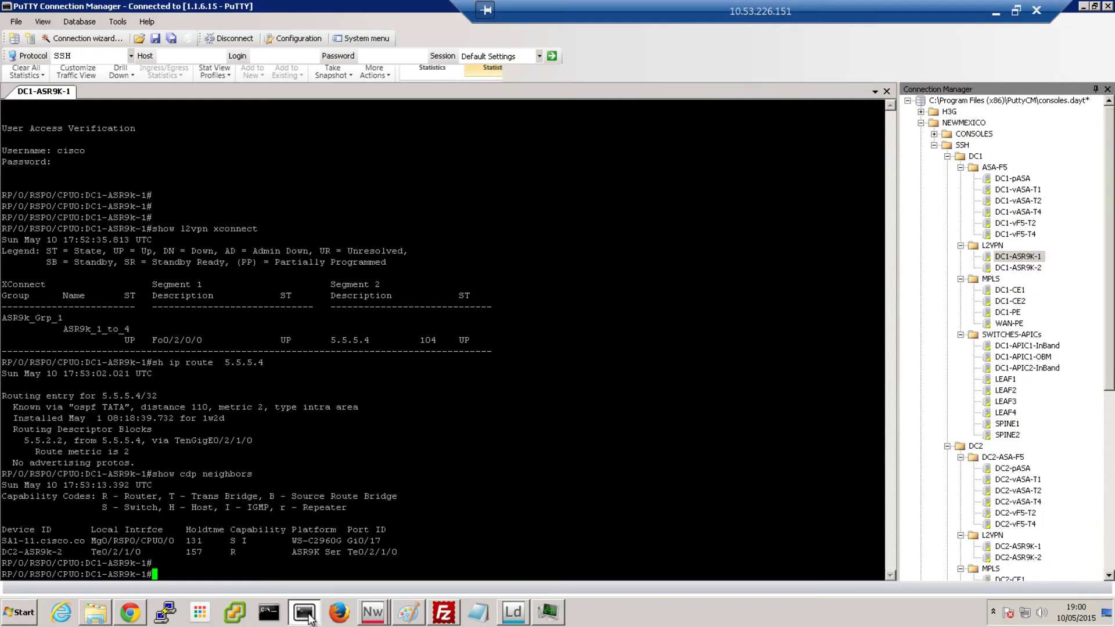
key(Return)
key(Return)
key(Return)
key(Return)
key(Return)
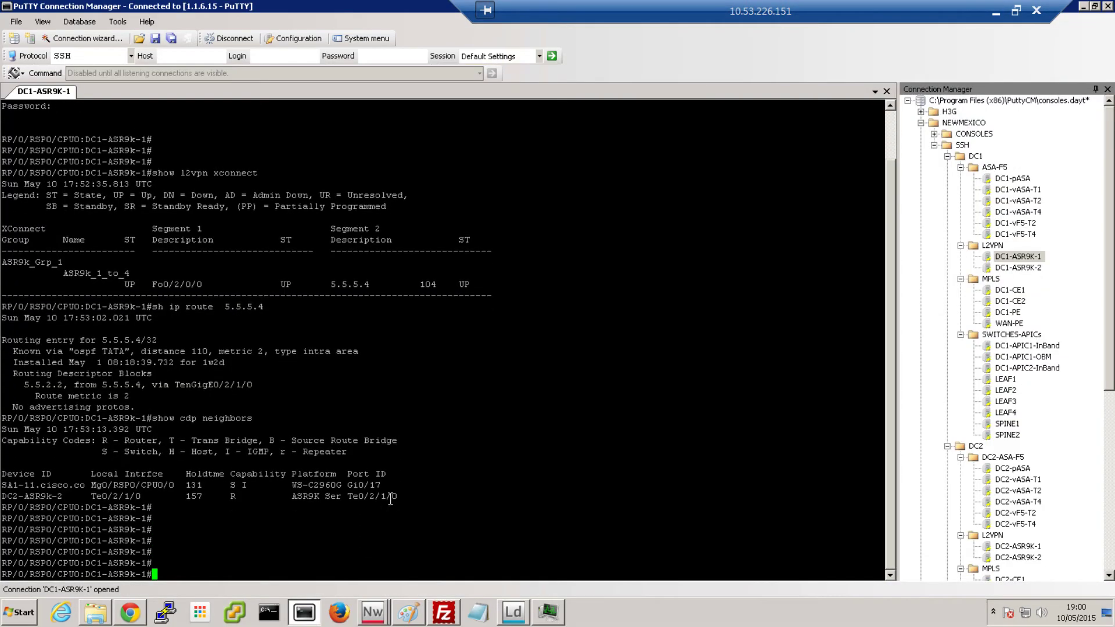
key(Return)
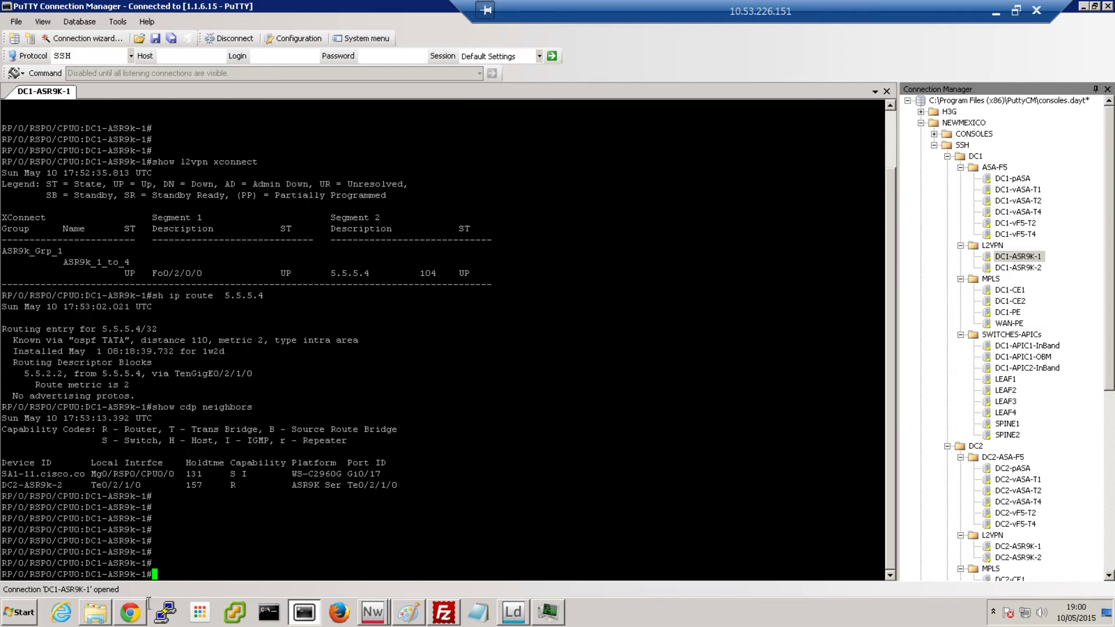
click(130, 614)
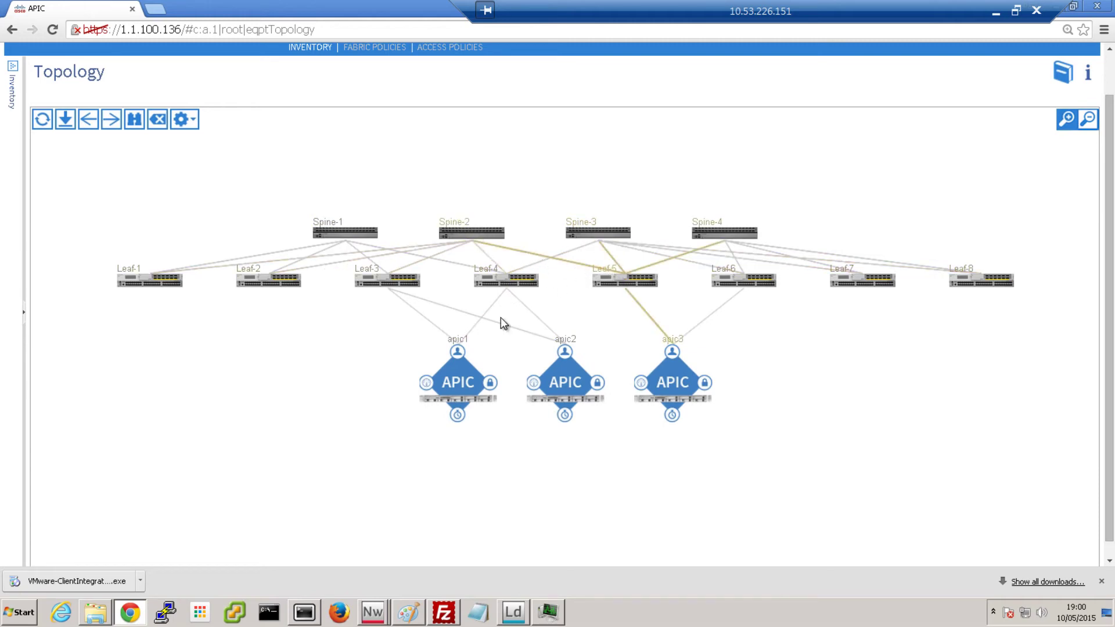
click(309, 617)
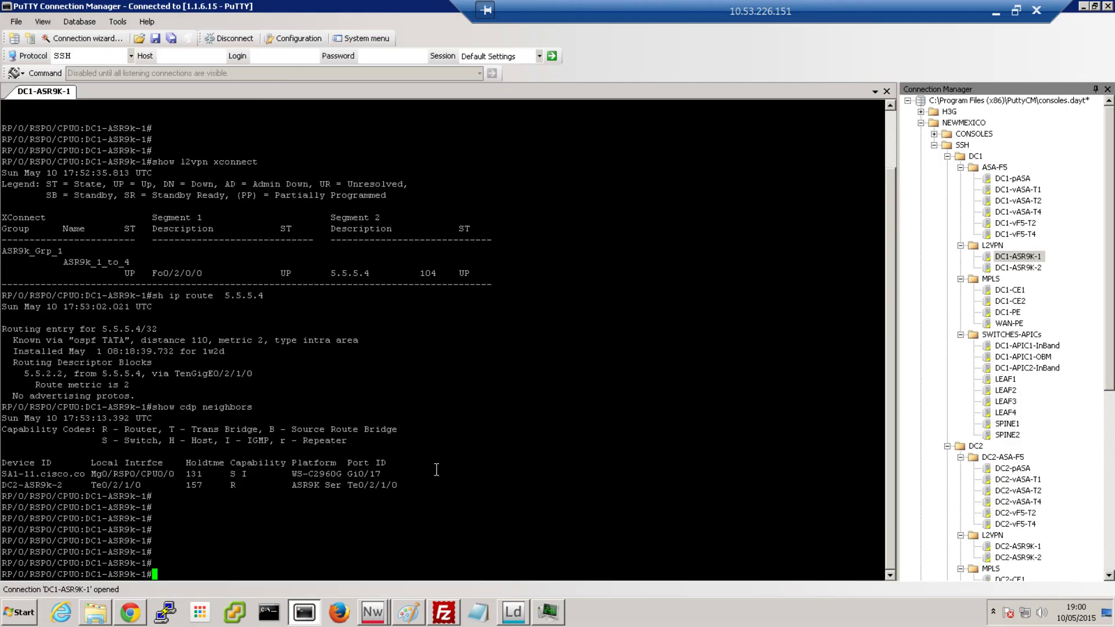
key(Return)
text(conf t)
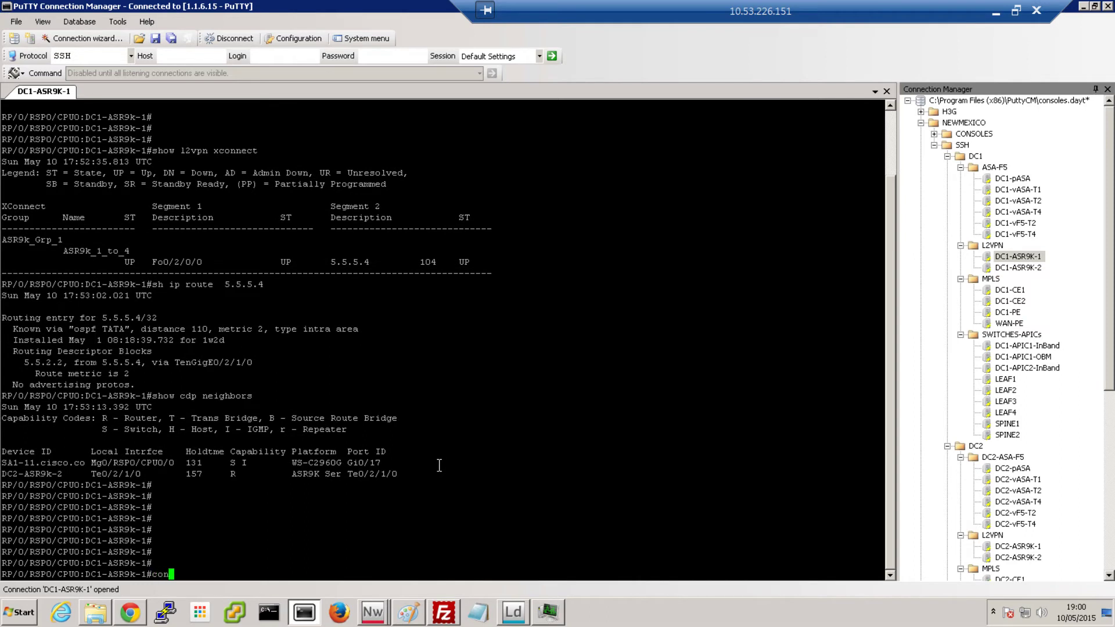
key(Return)
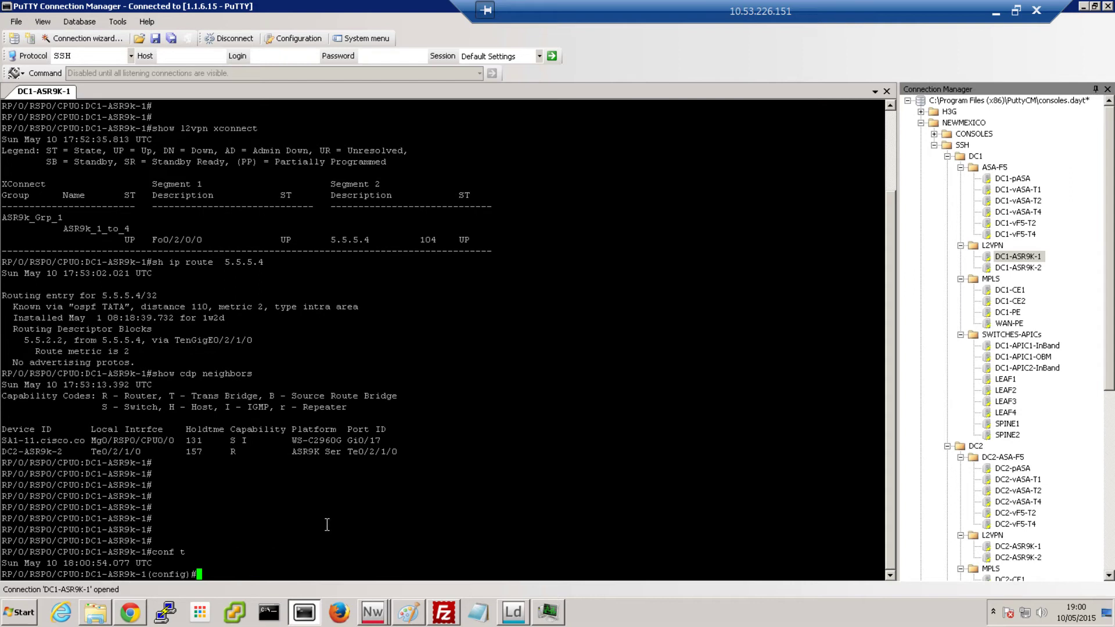
Shut down interface Te0/2/1/0 toward DC2-ASR9k-2 and commit the change.
text(int)
double_click(114, 451)
right_click(583, 372)
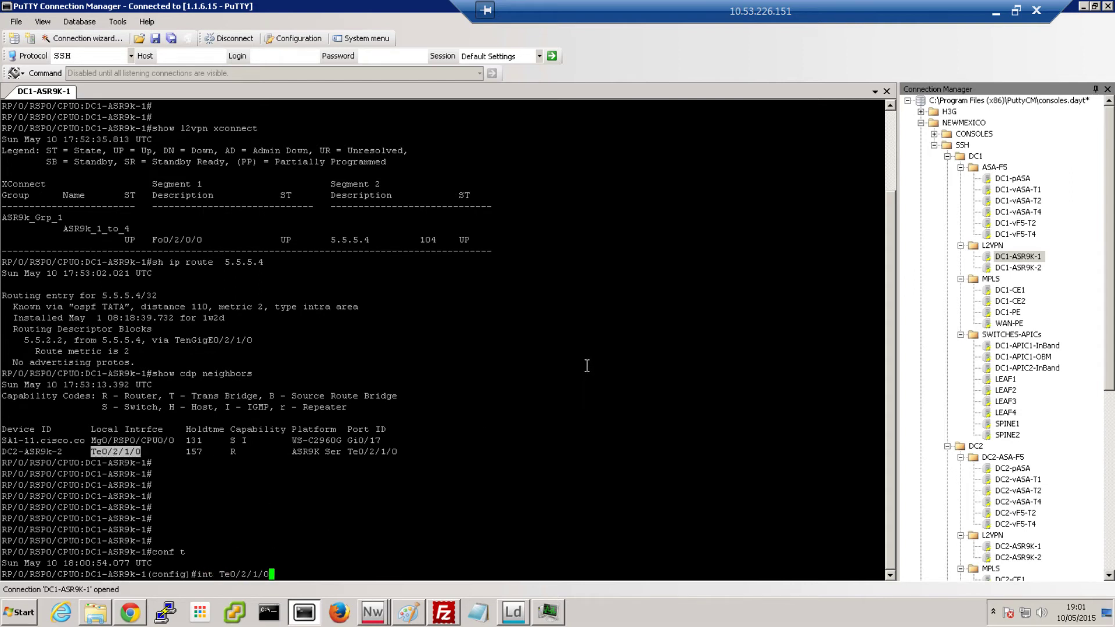
key(Return)
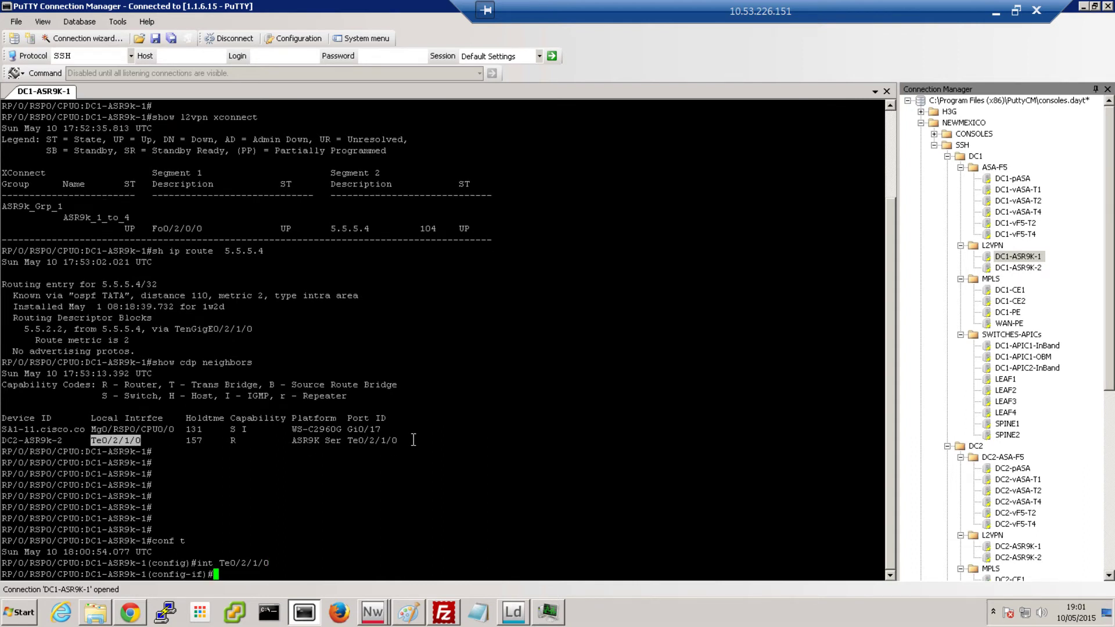
text(shutdown)
key(Return)
text(commit)
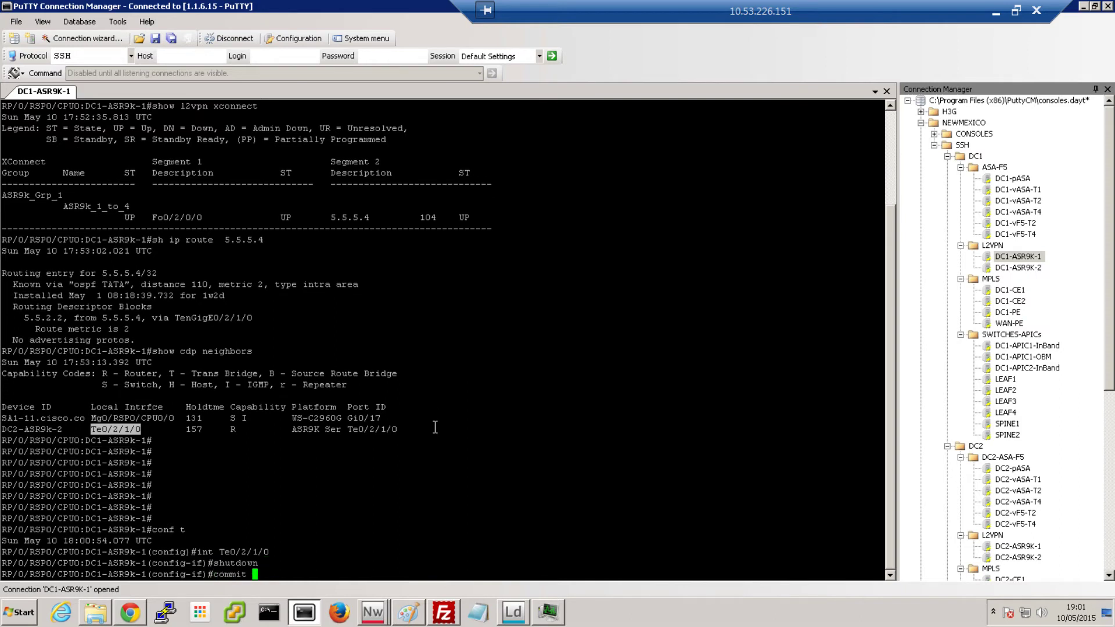
key(Return)
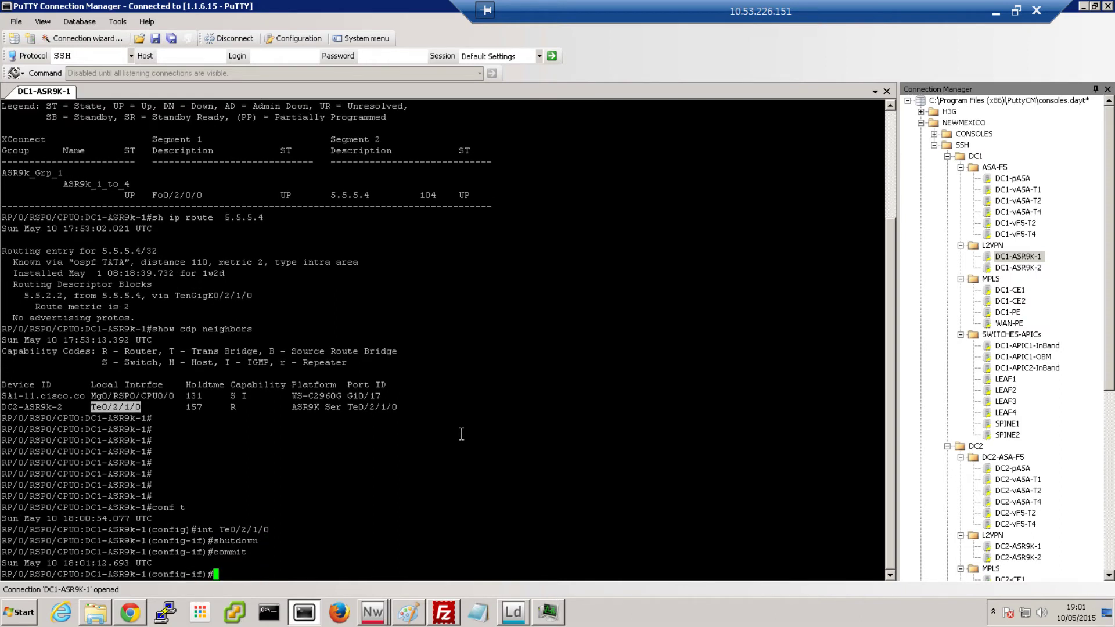
Glance at the APIC topology, then bring the IxNetwork traffic statistics window to the front.
click(130, 613)
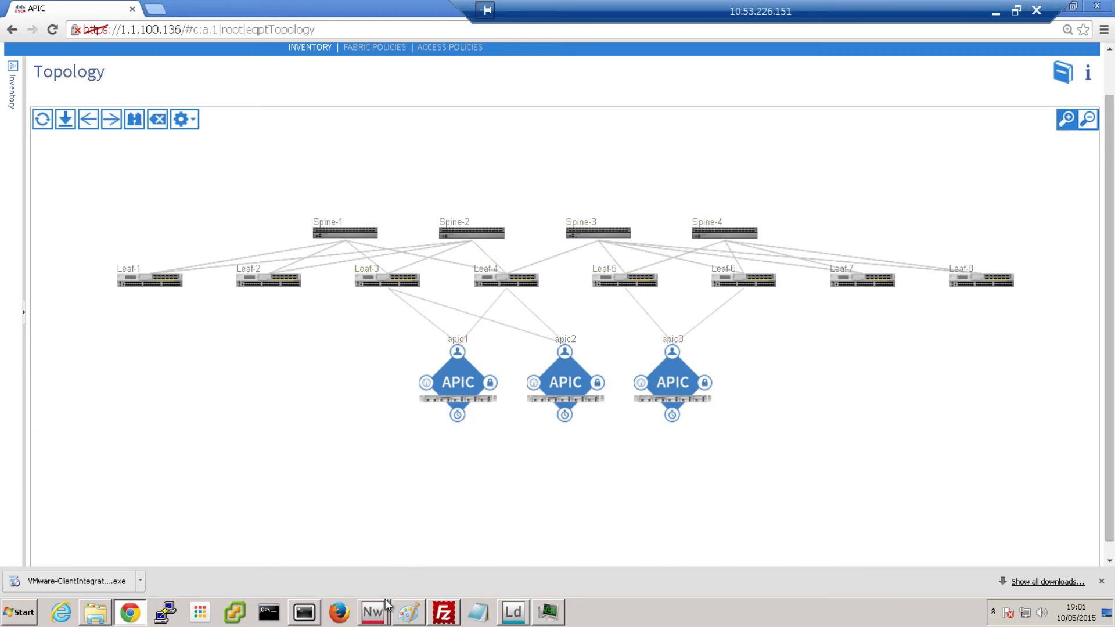
click(375, 614)
click(364, 586)
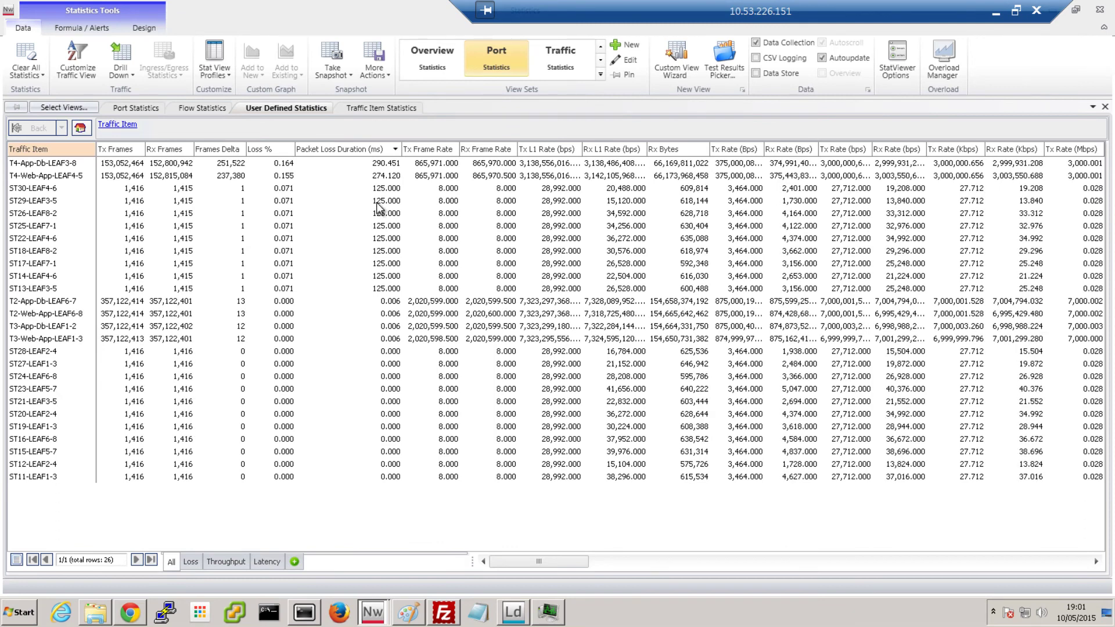
Sort by Packet Loss Duration and Traffic Item, then drill T4-Web-App-LEAF4-5 down per IPv4 source address.
click(393, 149)
click(394, 151)
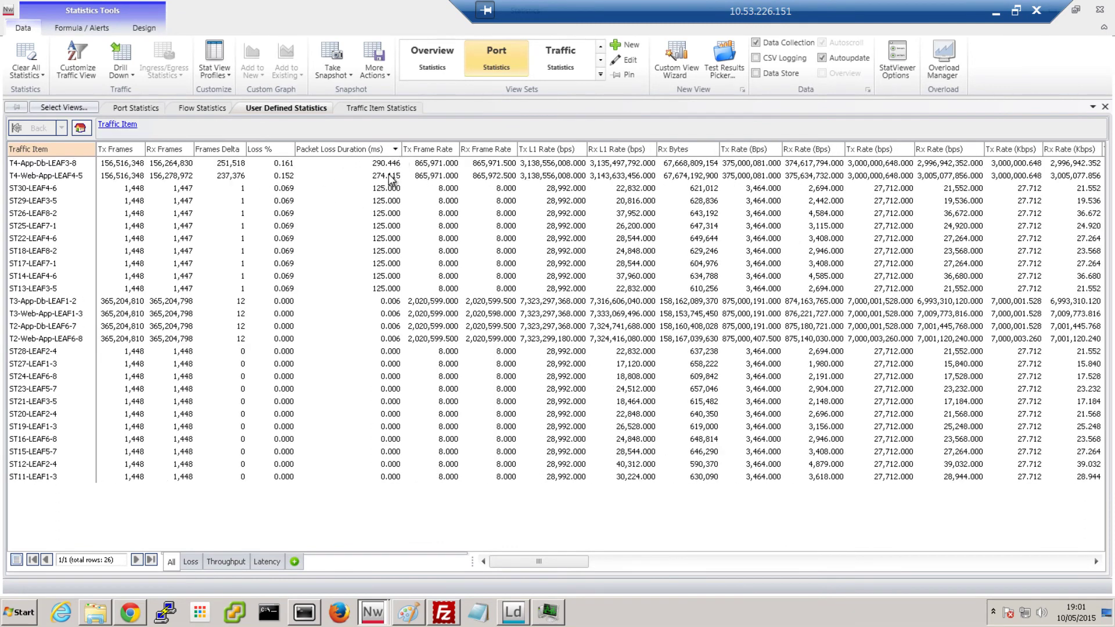
click(63, 164)
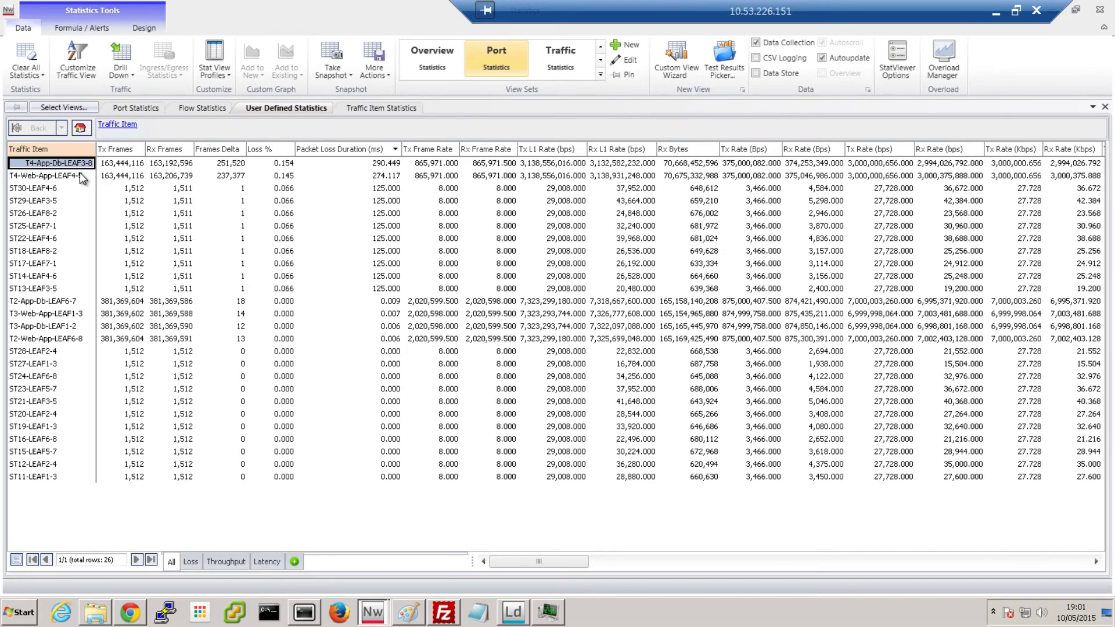
click(83, 153)
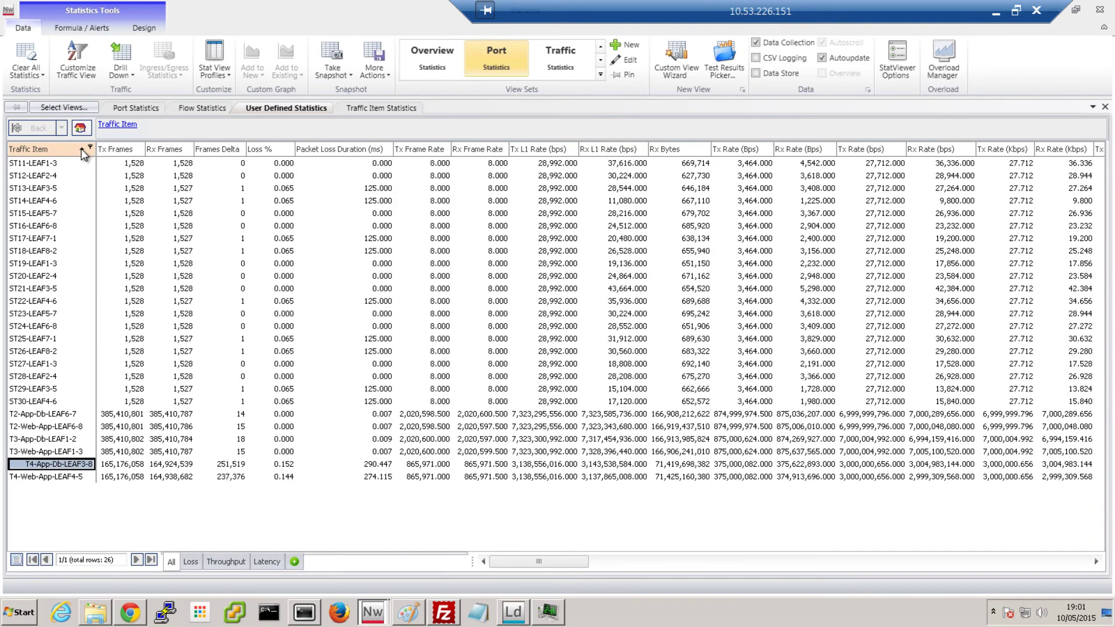
click(83, 150)
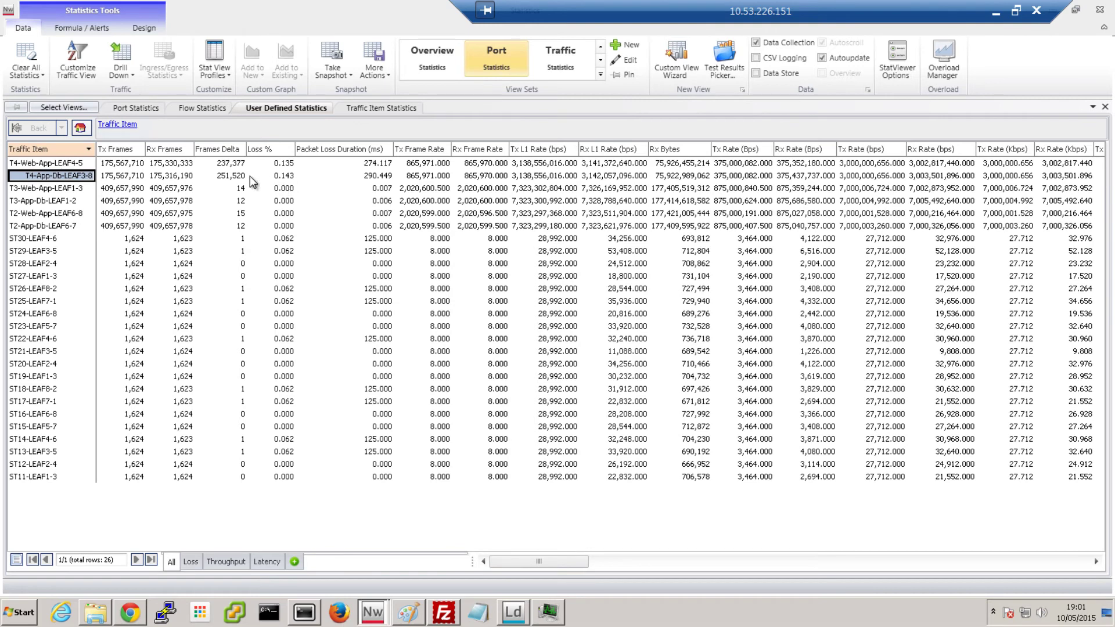
click(86, 165)
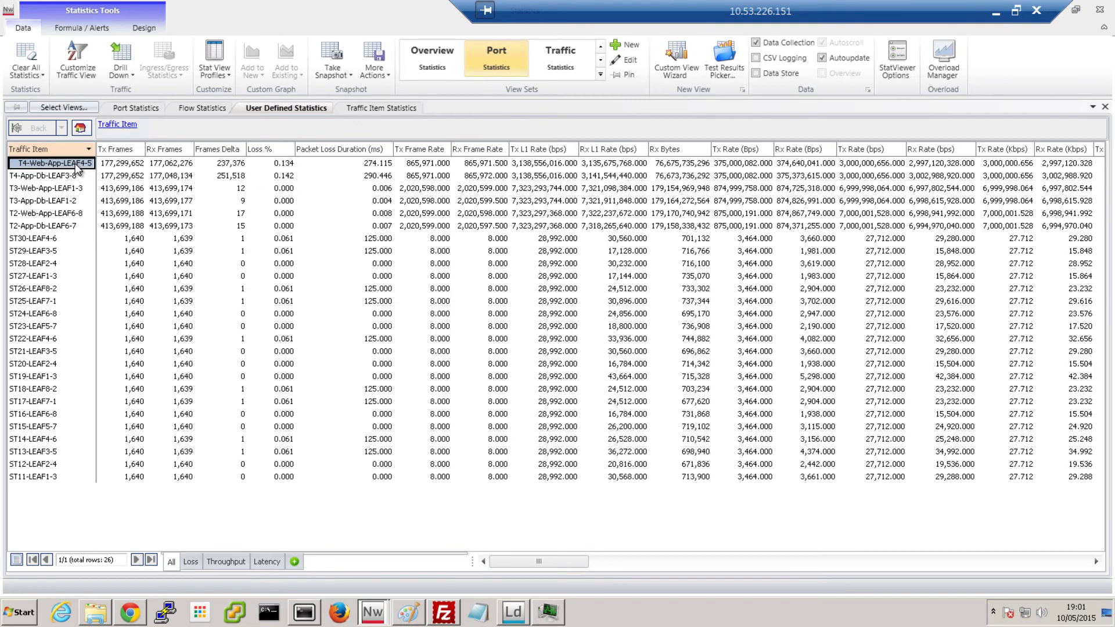
right_click(86, 166)
click(158, 171)
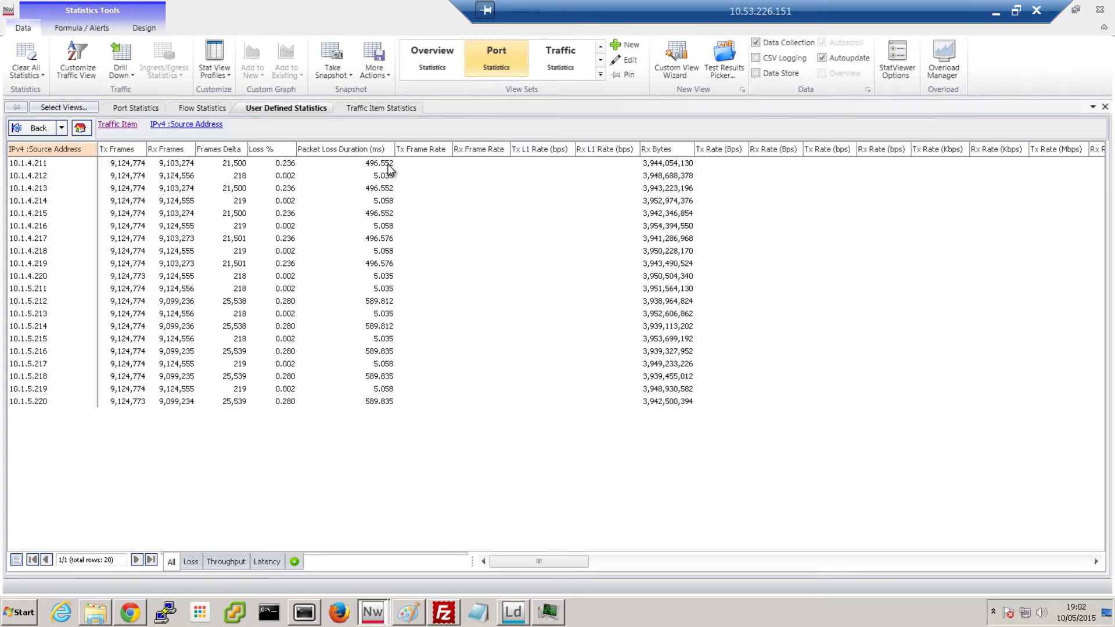
Rank the T4-Web-App-LEAF4-5 source addresses by longest loss duration, then return to the traffic-item view.
click(382, 153)
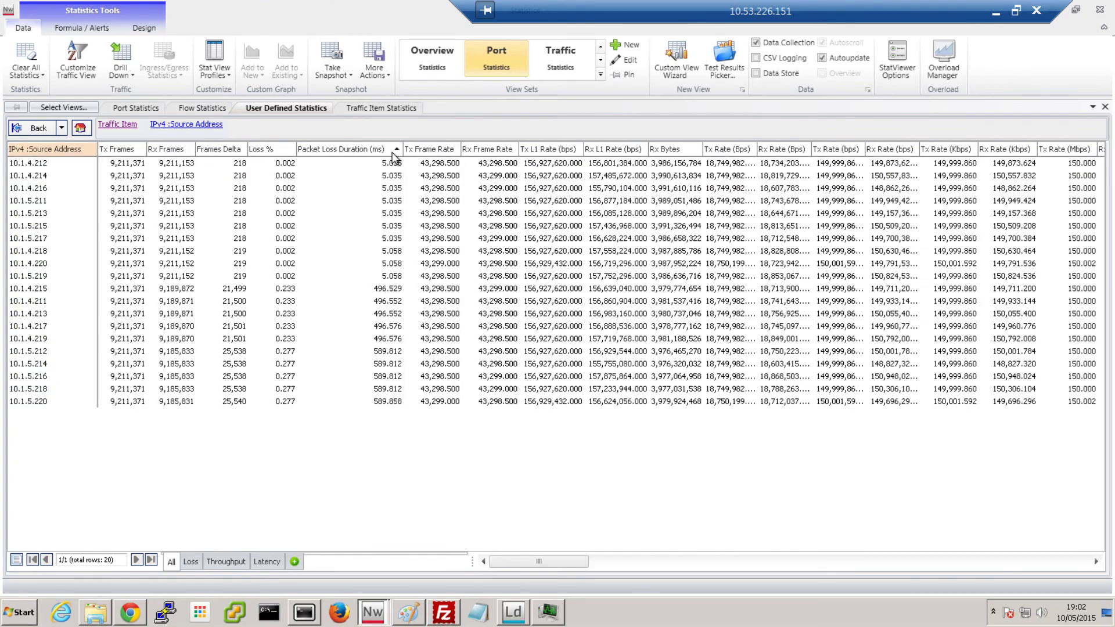
click(382, 152)
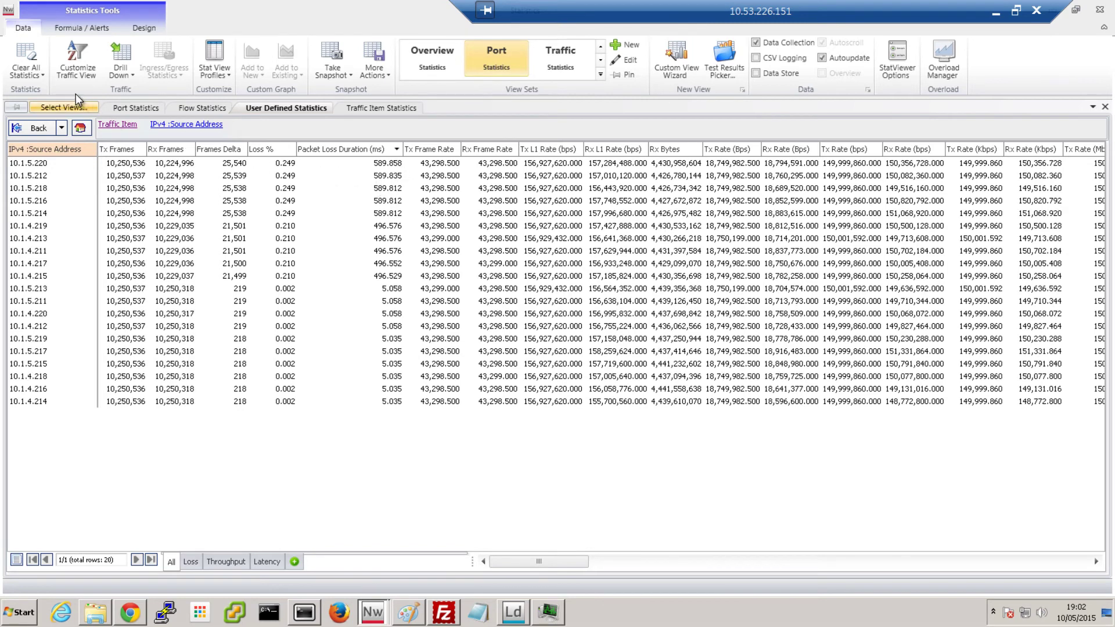
click(119, 124)
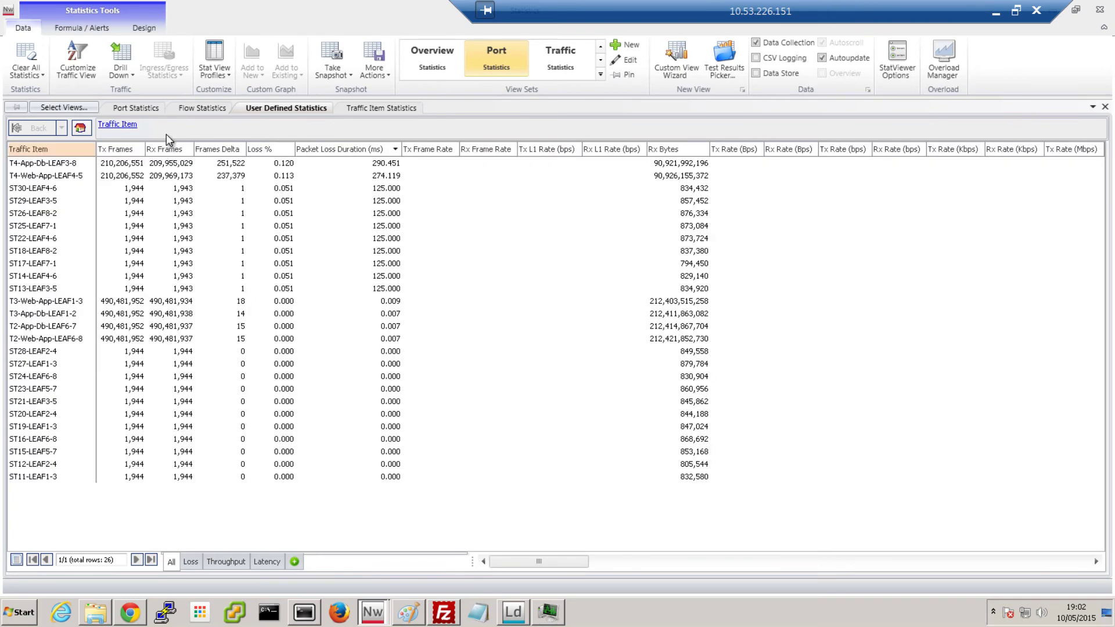
Clear all IxNetwork traffic statistics and bring the DC1-ASR9k-1 router console forward.
click(26, 55)
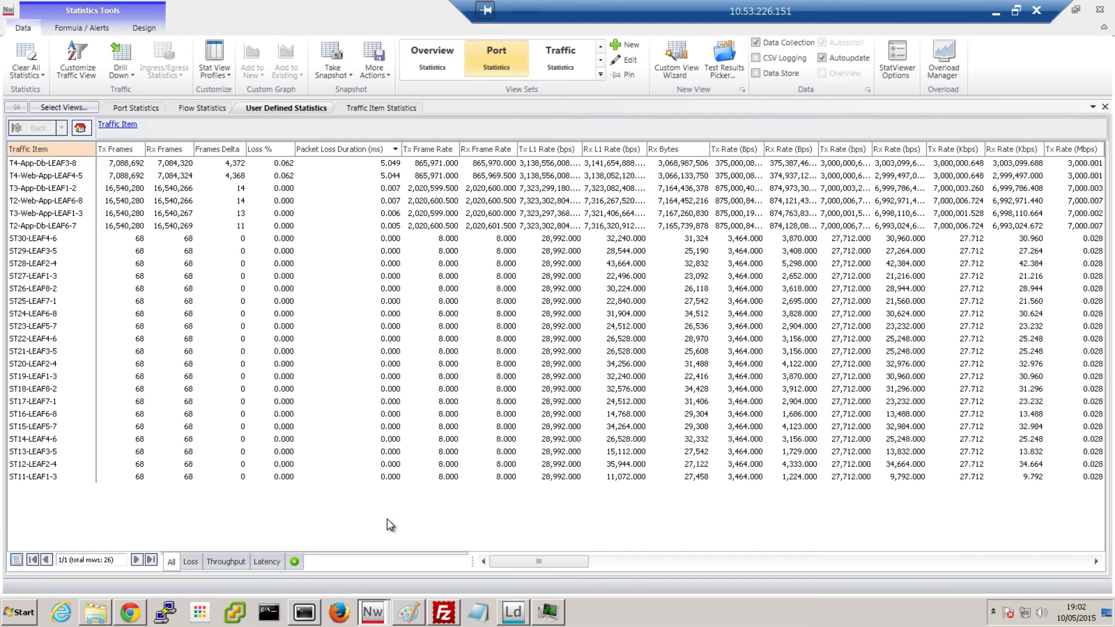
click(305, 612)
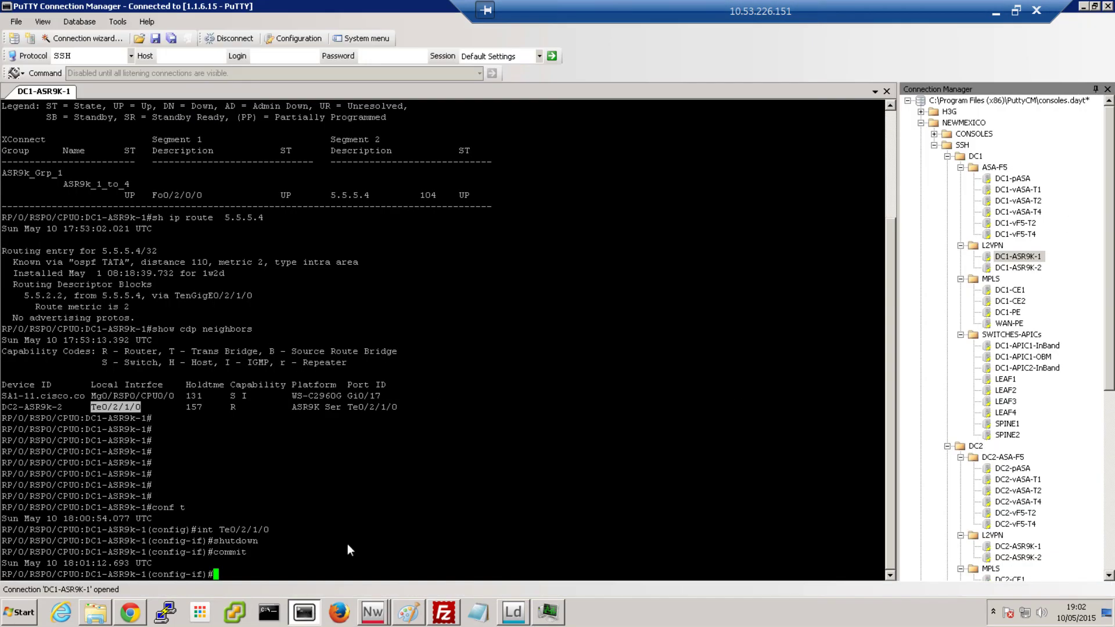
Re-enable interface Te0/2/1/0 with 'no shut', commit and end, then view the APIC topology.
double_click(455, 418)
key(Return)
key(Return)
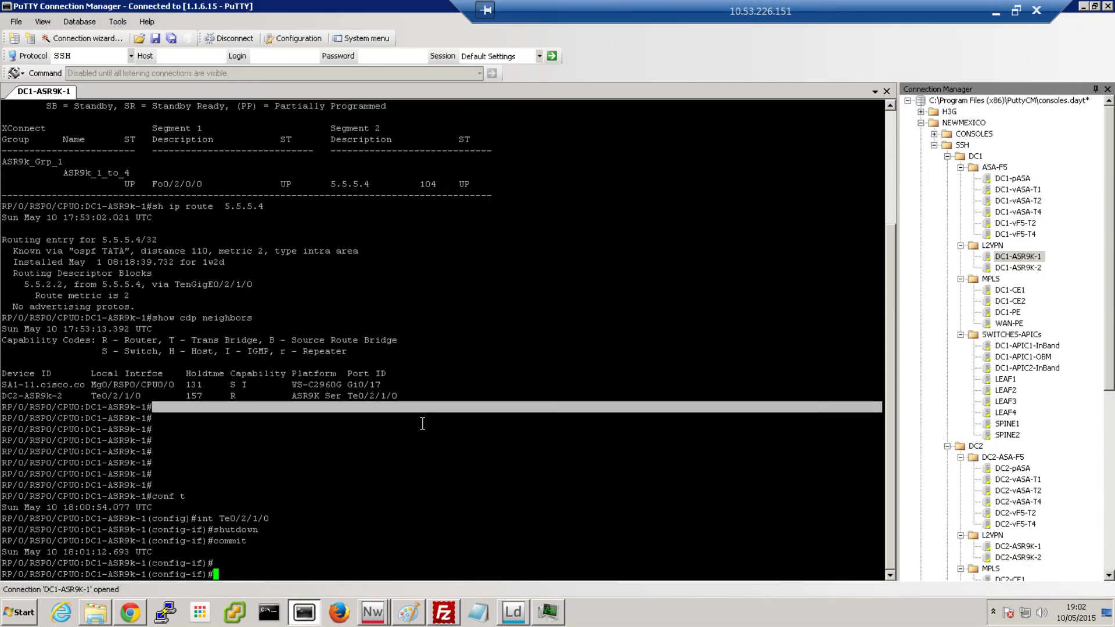
text(no shut)
key(Return)
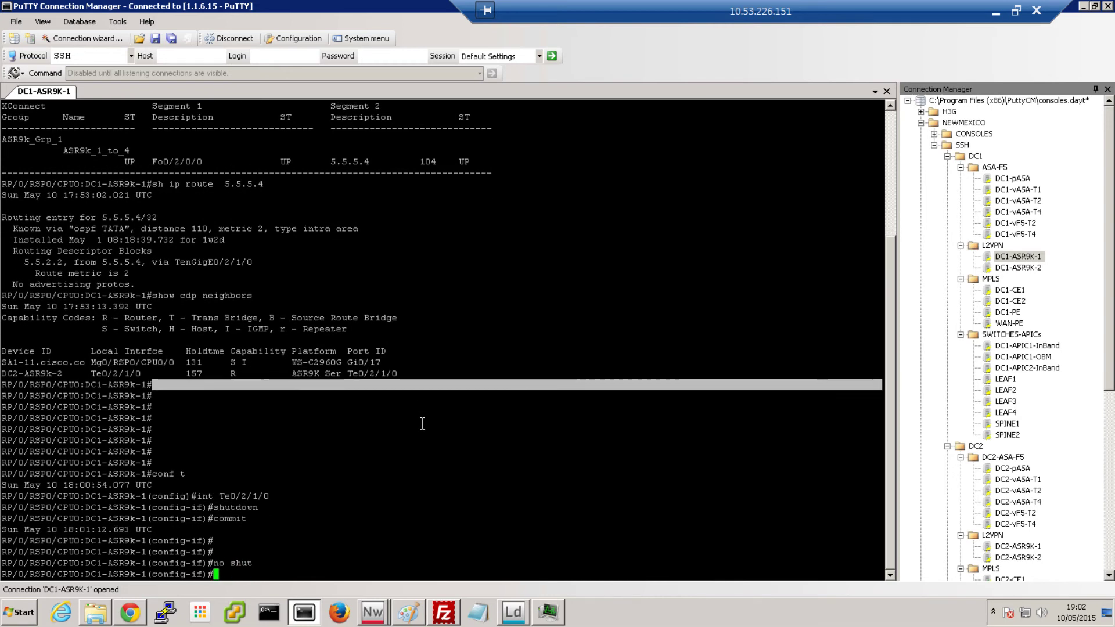
text(commit)
key(Return)
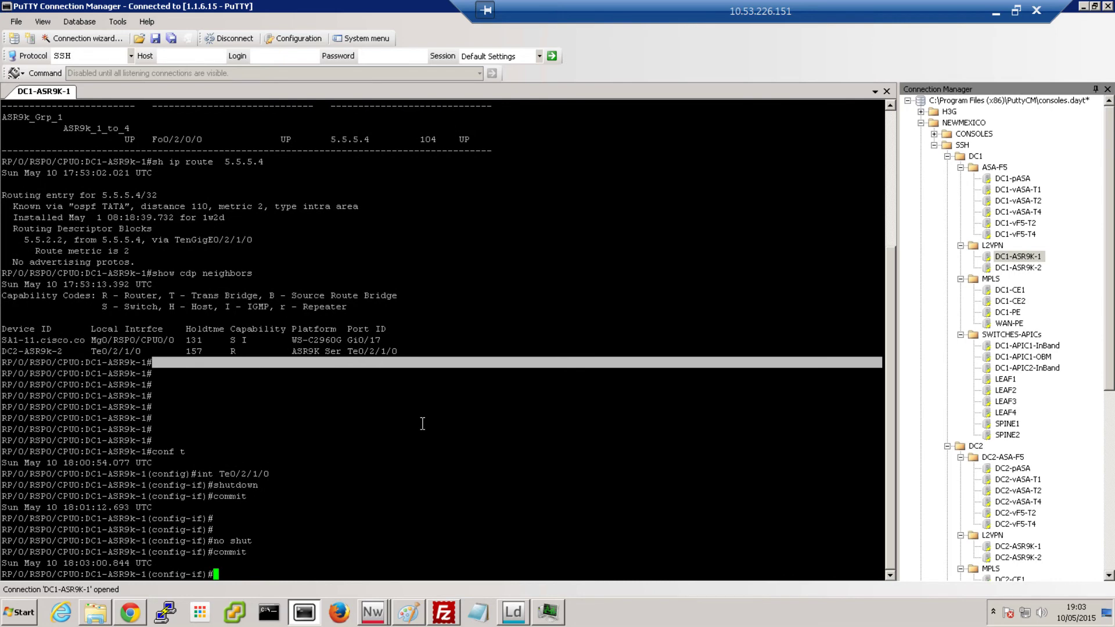
text(end)
key(Return)
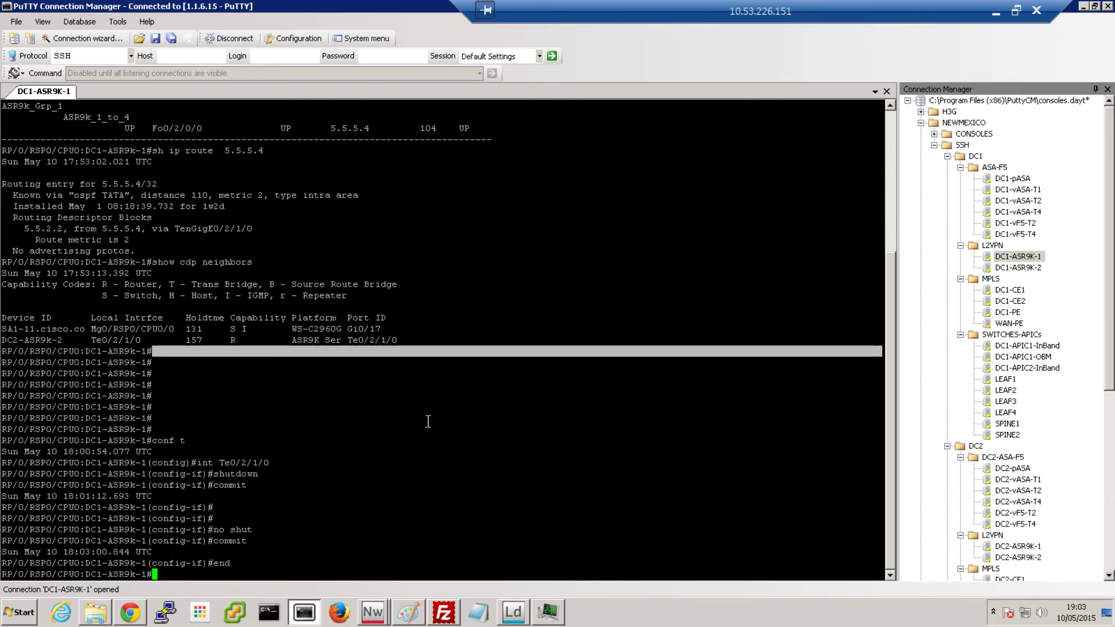
click(133, 613)
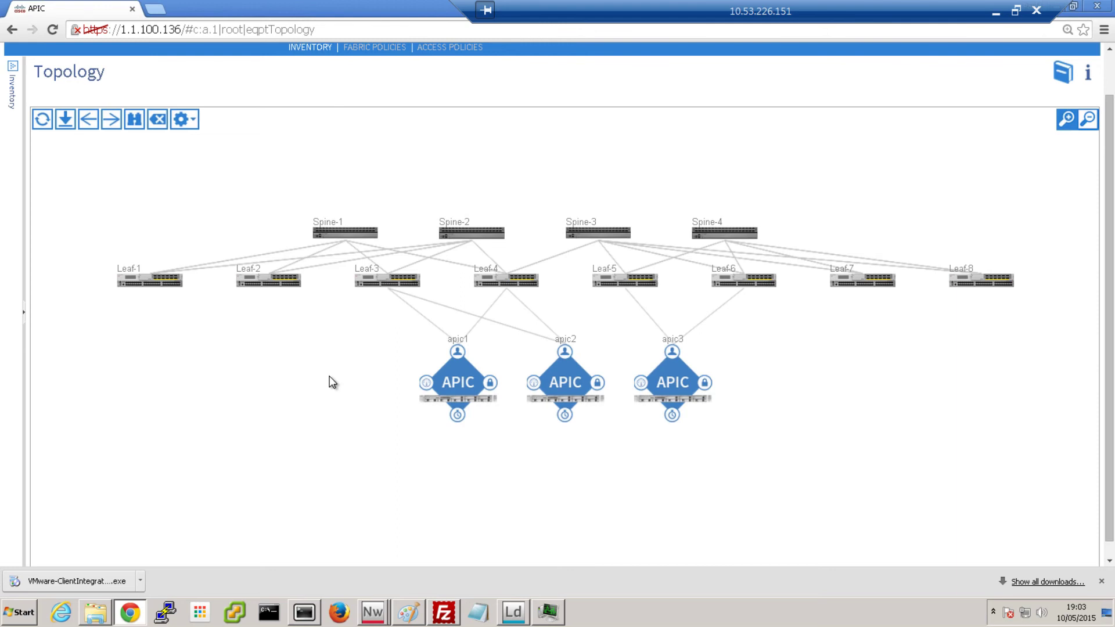
Rerun 'show l2vpn xconnect' on DC1-ASR9K-1 to confirm ASR9k_1_to_4 is UP.
click(302, 611)
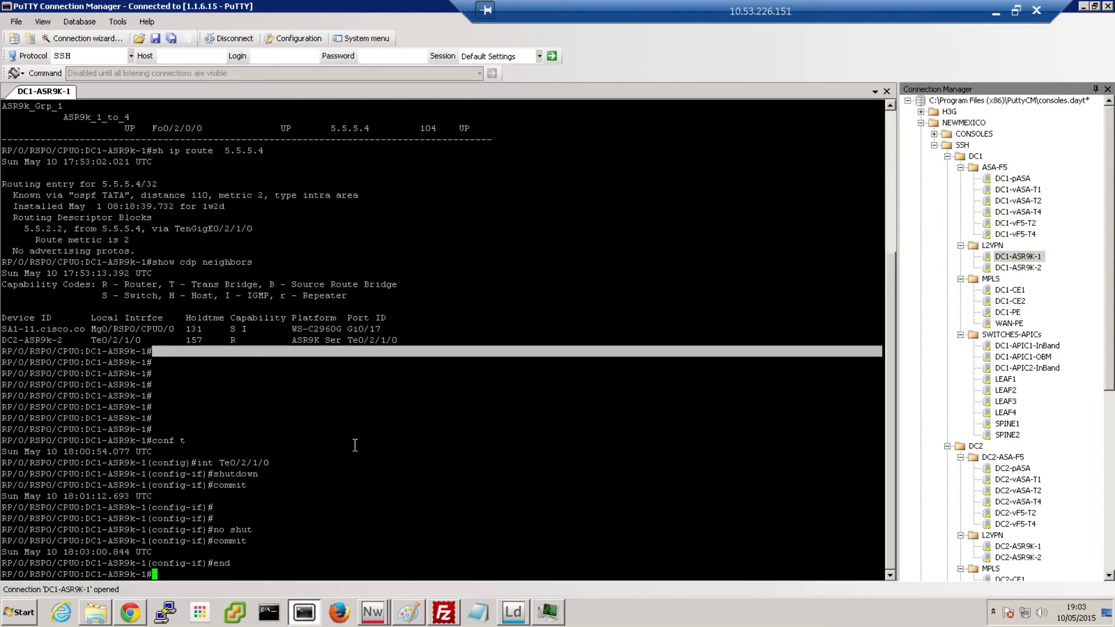
key(Return)
key(Up)
key(Up)
key(Up)
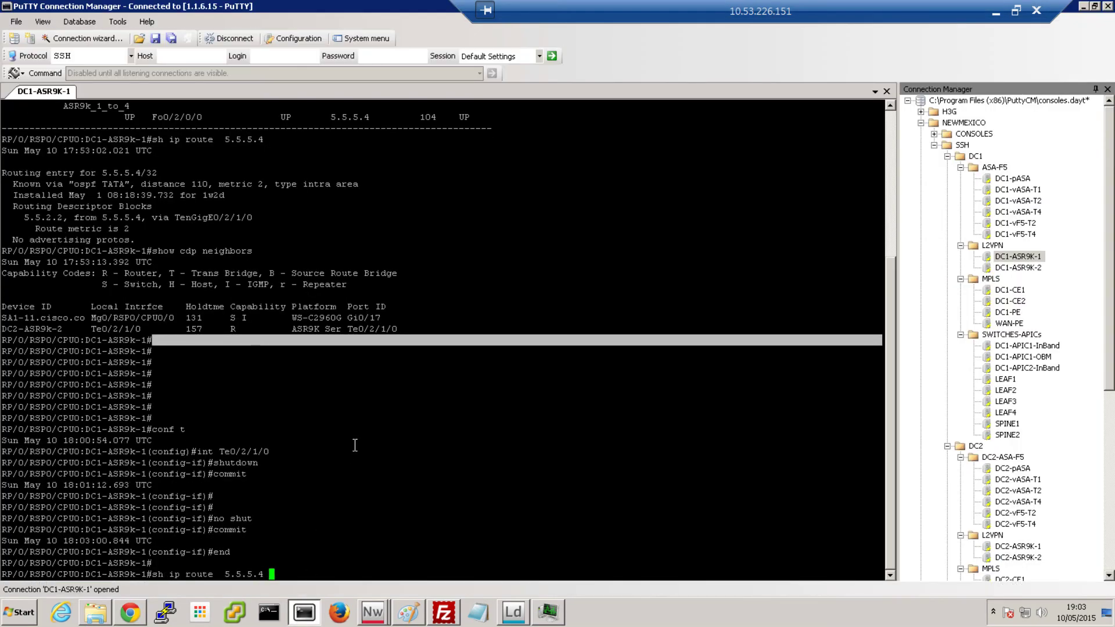
key(Up)
key(Return)
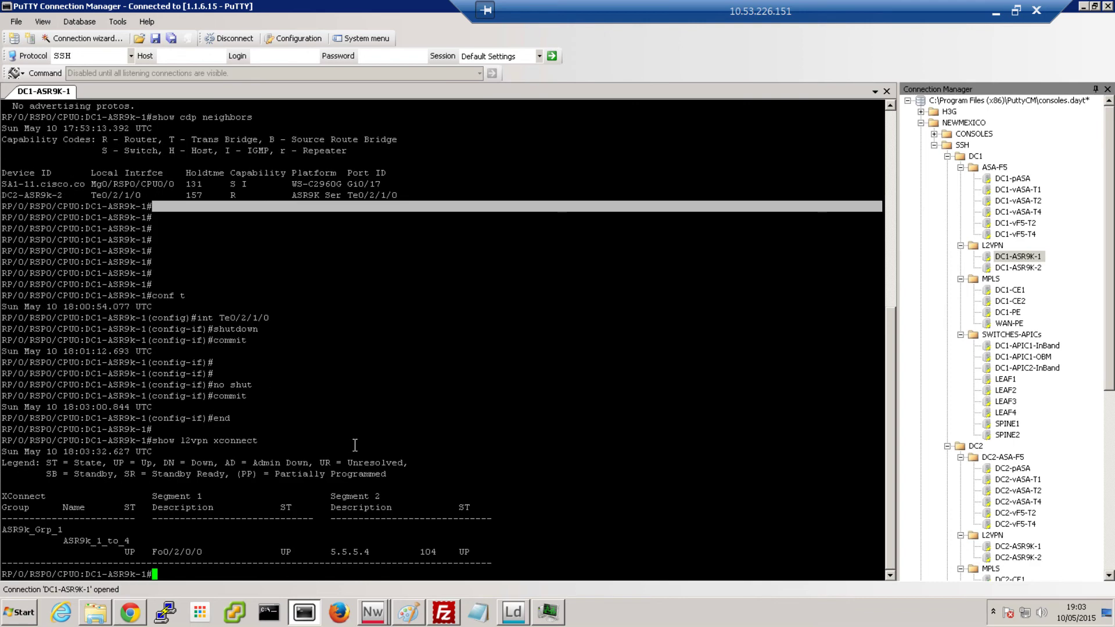
Run 'show cdp neighbors' twice to list the current CDP neighbours.
key(Return)
key(Return)
key(Return)
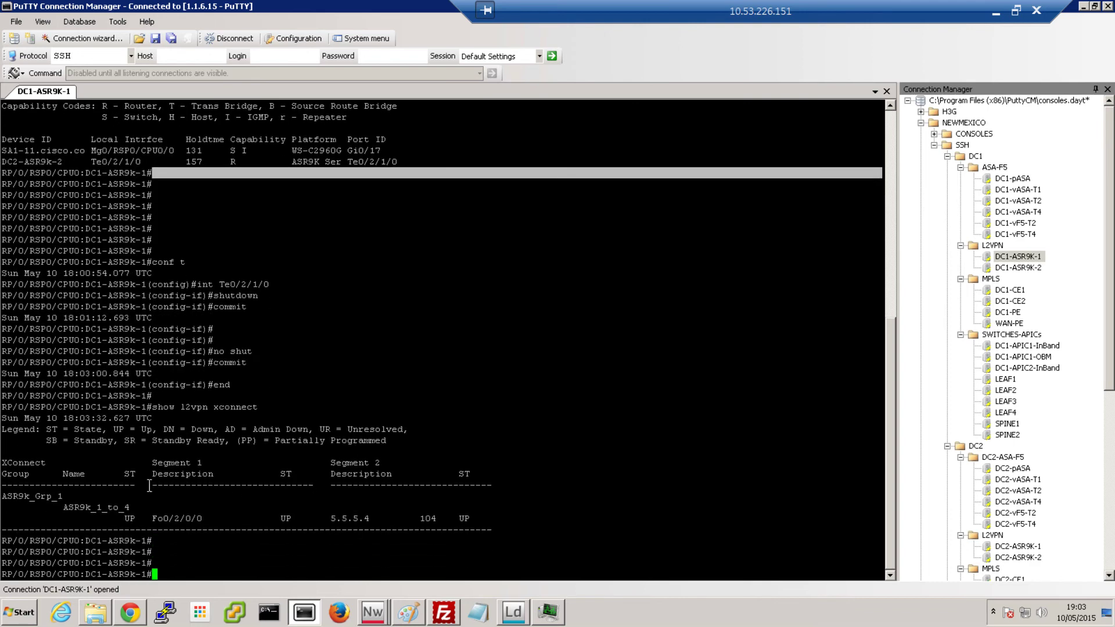
text(show cdp neighbors)
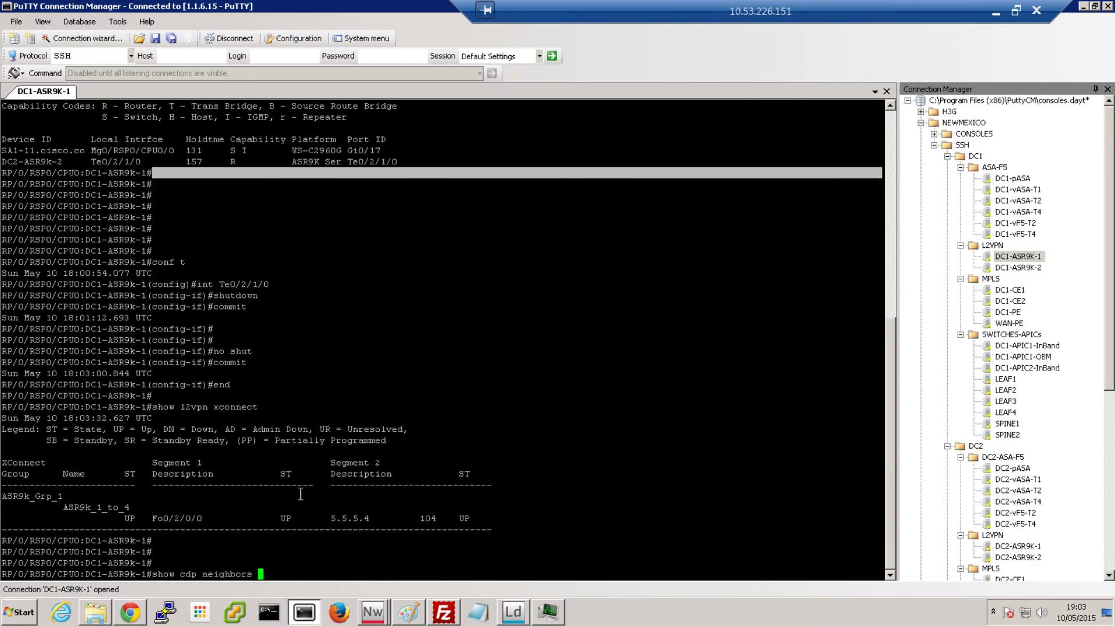
key(Return)
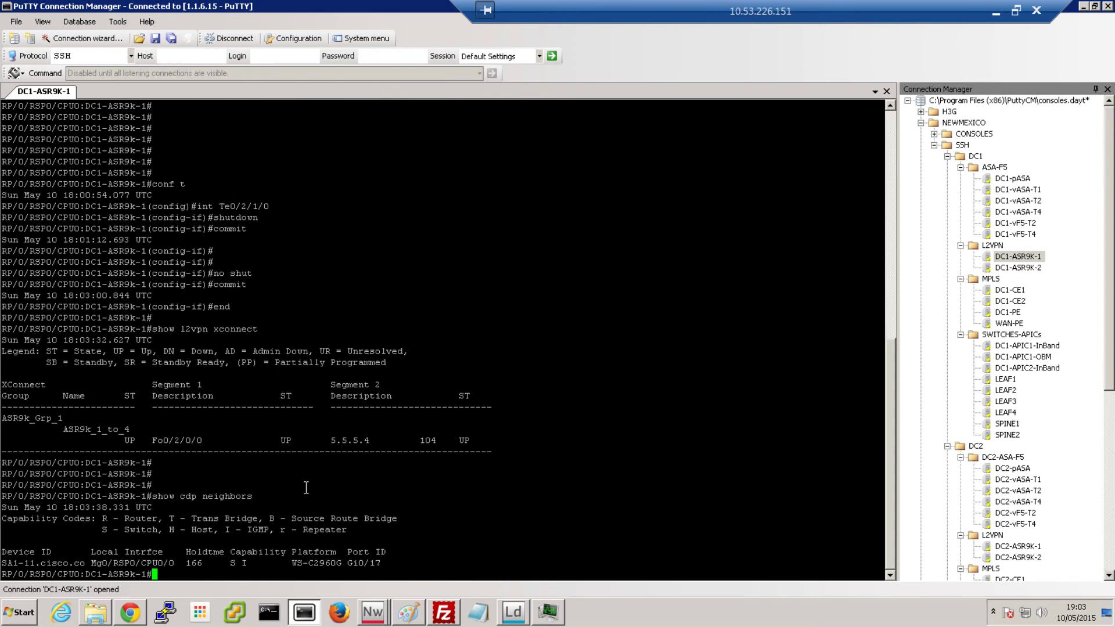
key(Return)
key(Return)
key(Return)
key(Up)
key(Return)
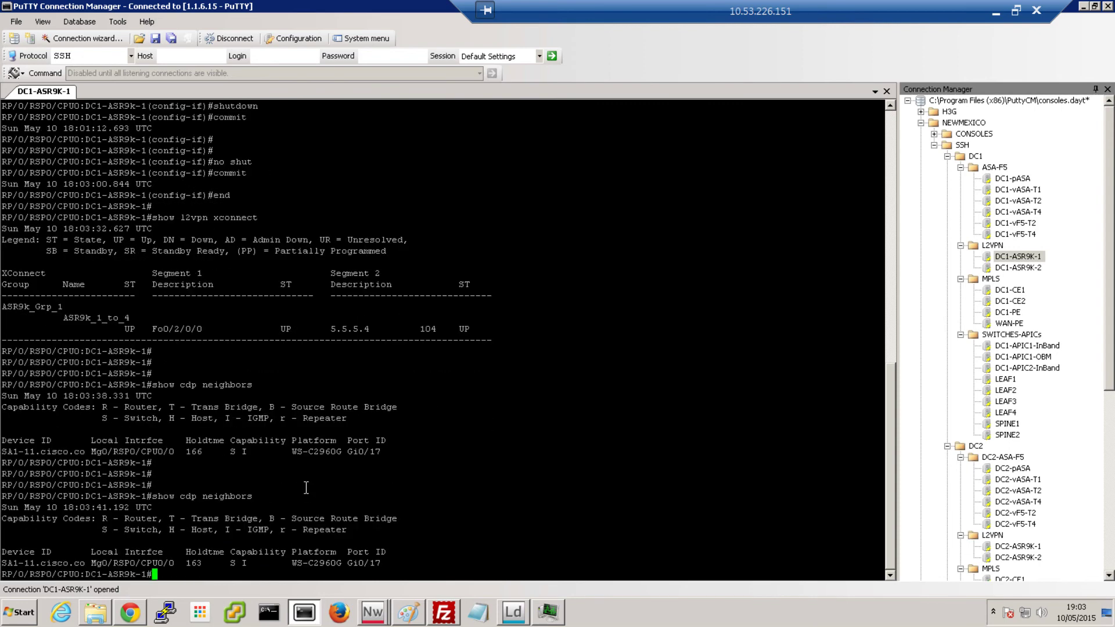
Rerun 'show l2vpn xconnect' once more, then return to the APIC topology.
key(Return)
key(Up)
key(Up)
key(Return)
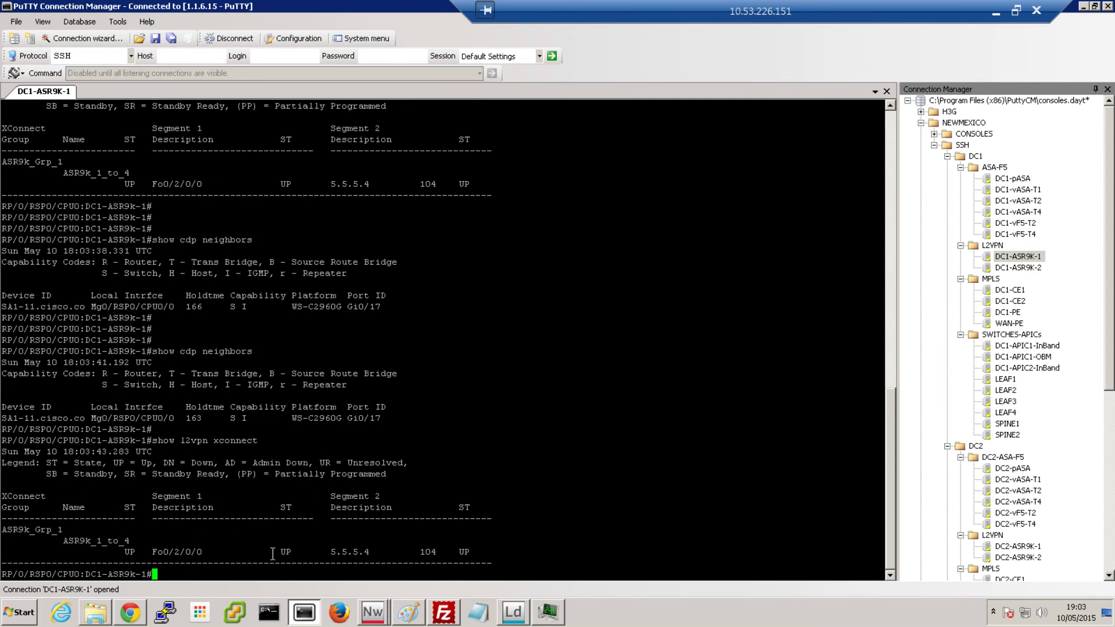
click(130, 612)
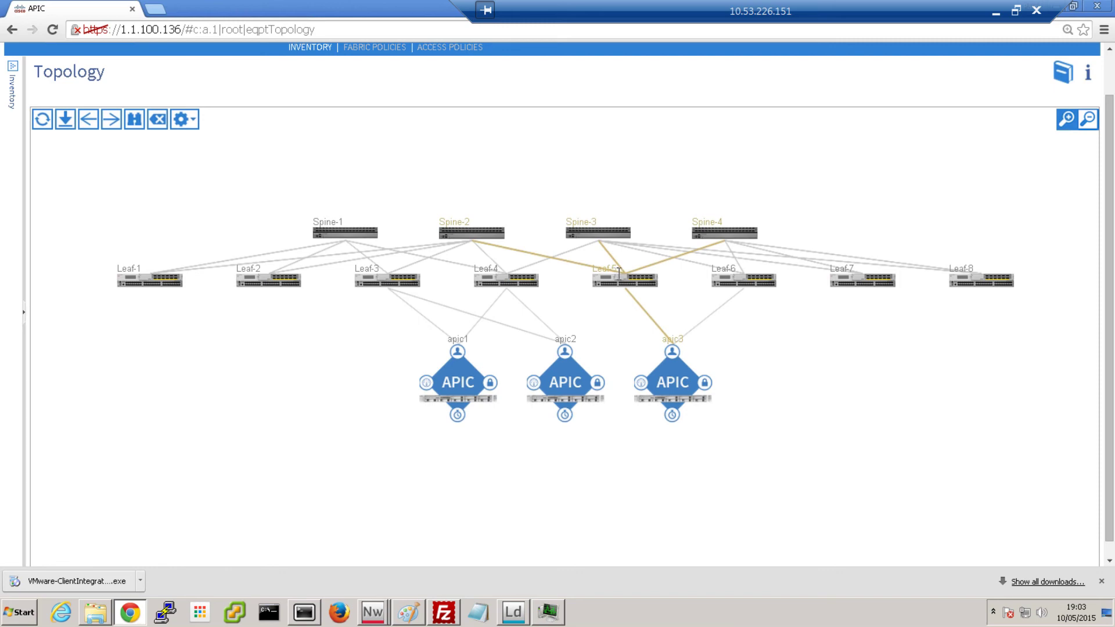
Rerun 'show l2vpn xconnect' to confirm ASR9k_1_to_4 stays UP, then view IxNetwork statistics.
click(306, 612)
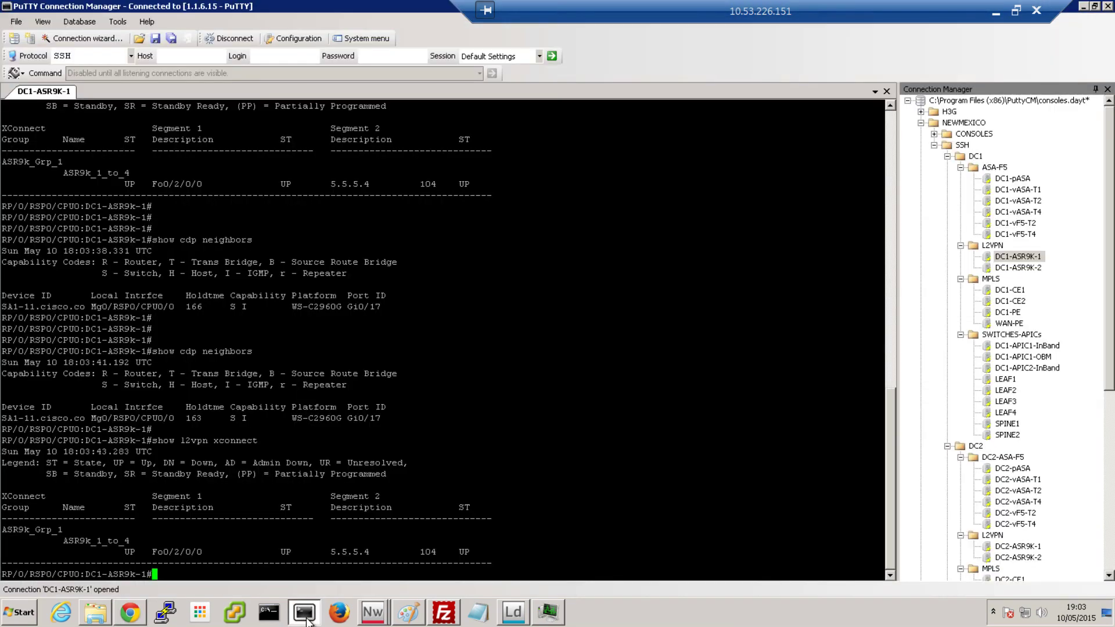
key(Up)
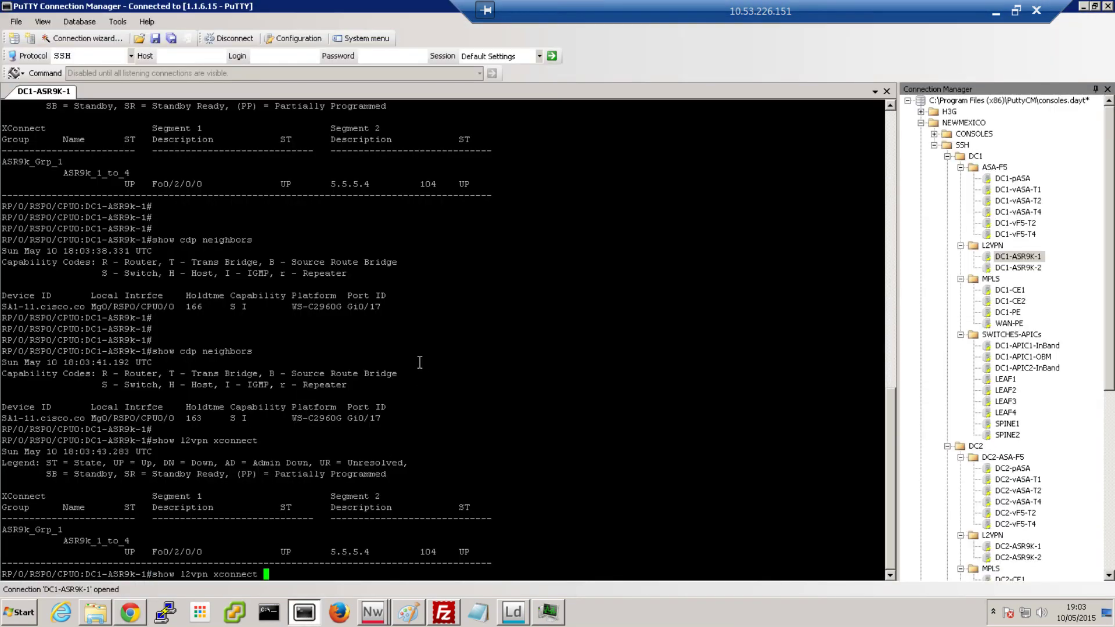
key(Return)
key(Return)
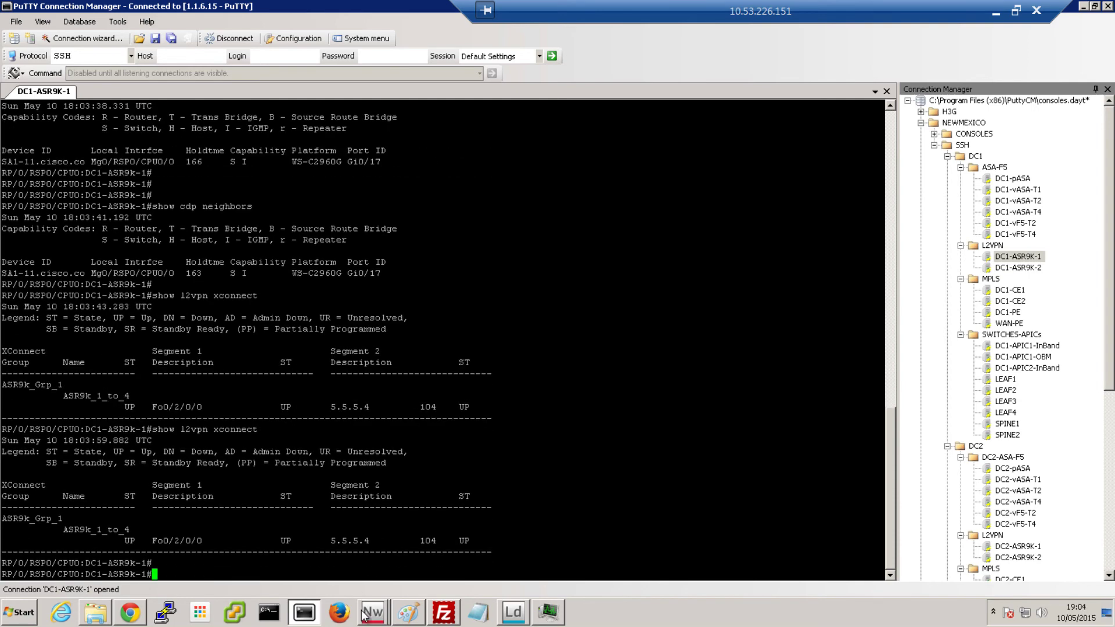
mouse_move(372, 612)
click(365, 585)
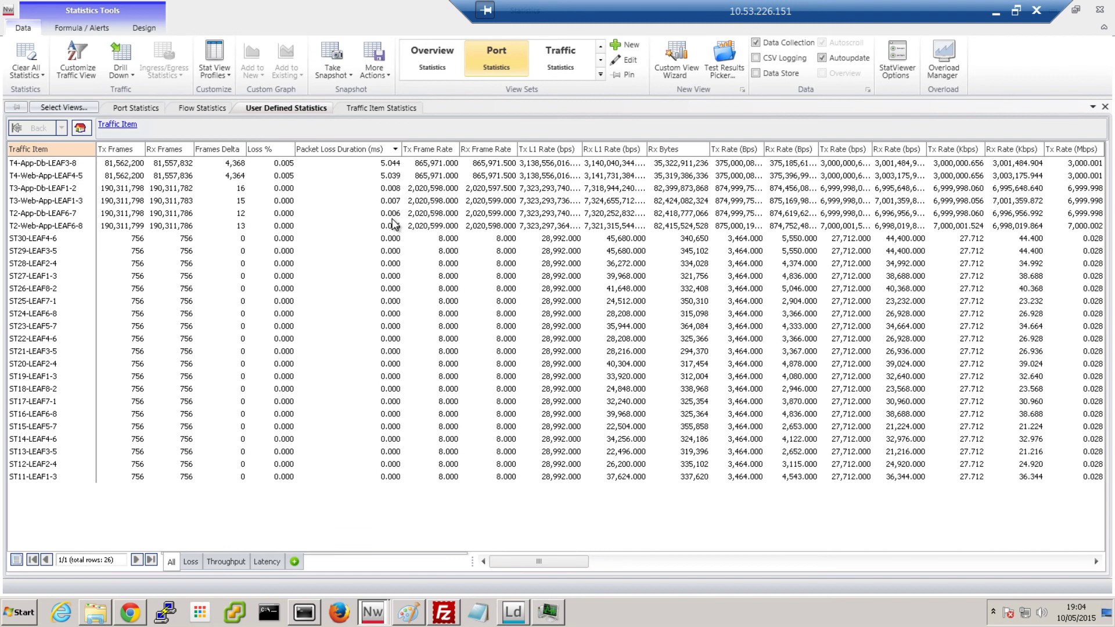
Stop the L2-3 test traffic in IxNetwork and return to the Statistics view.
mouse_move(374, 613)
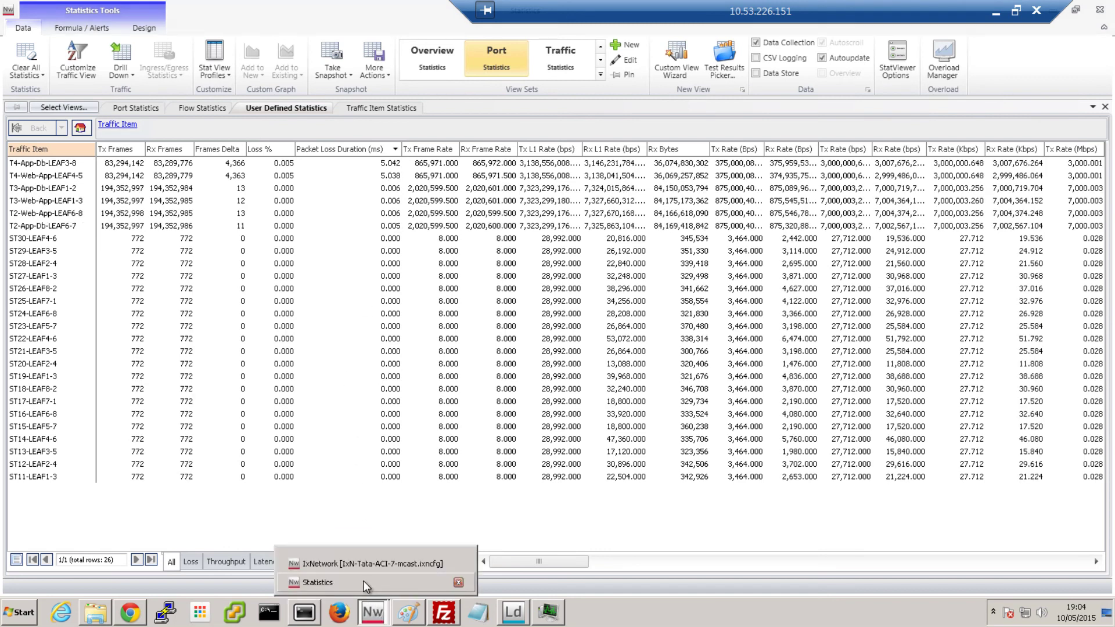
click(362, 564)
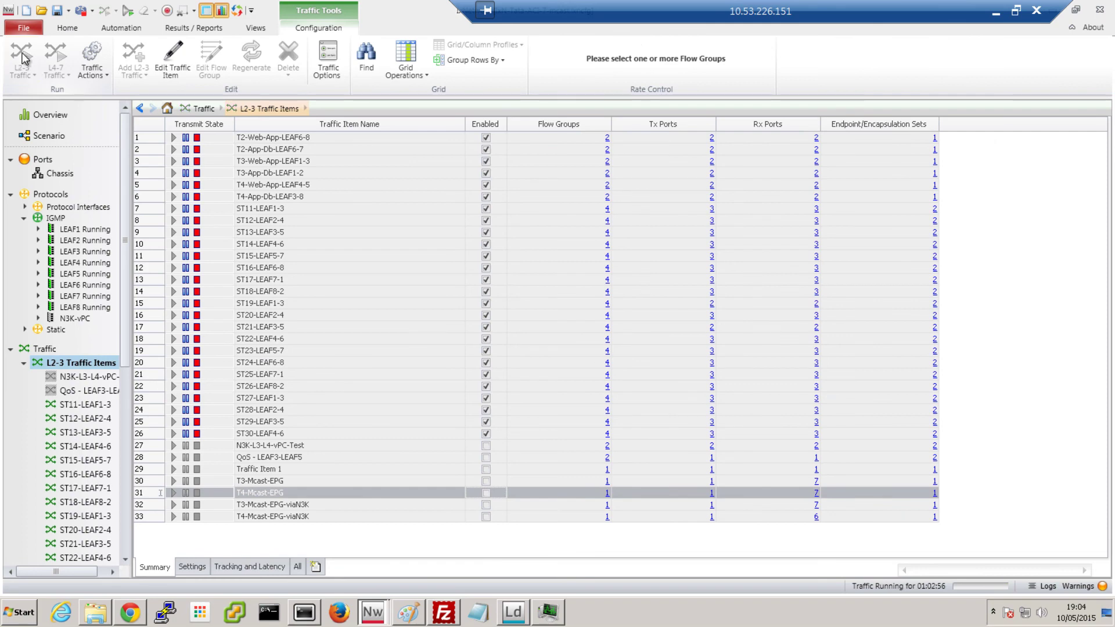
mouse_move(375, 612)
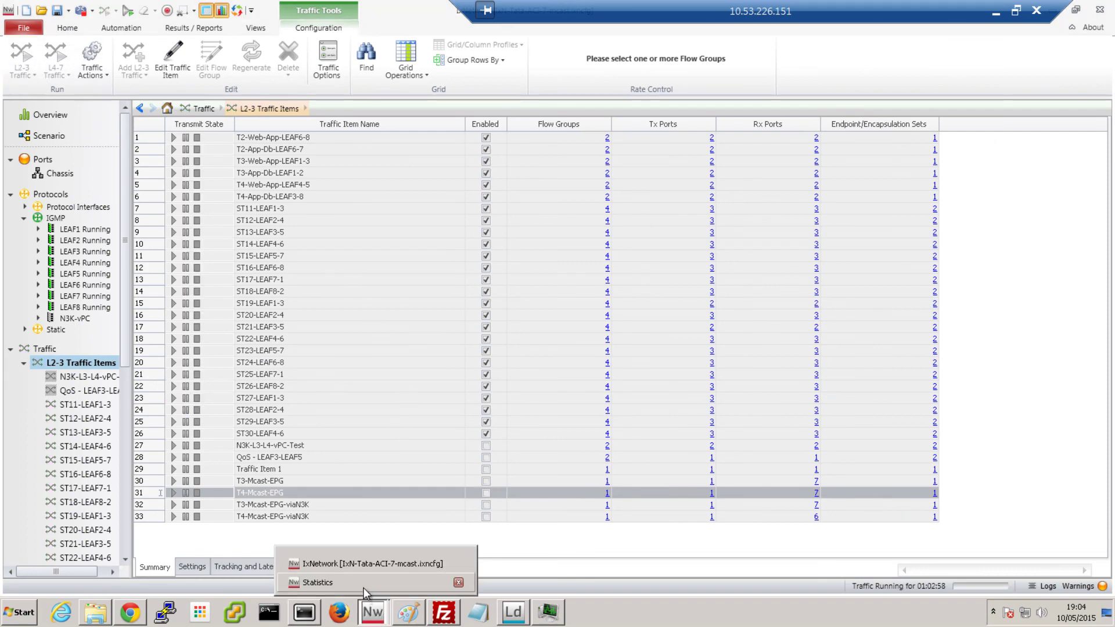
click(364, 583)
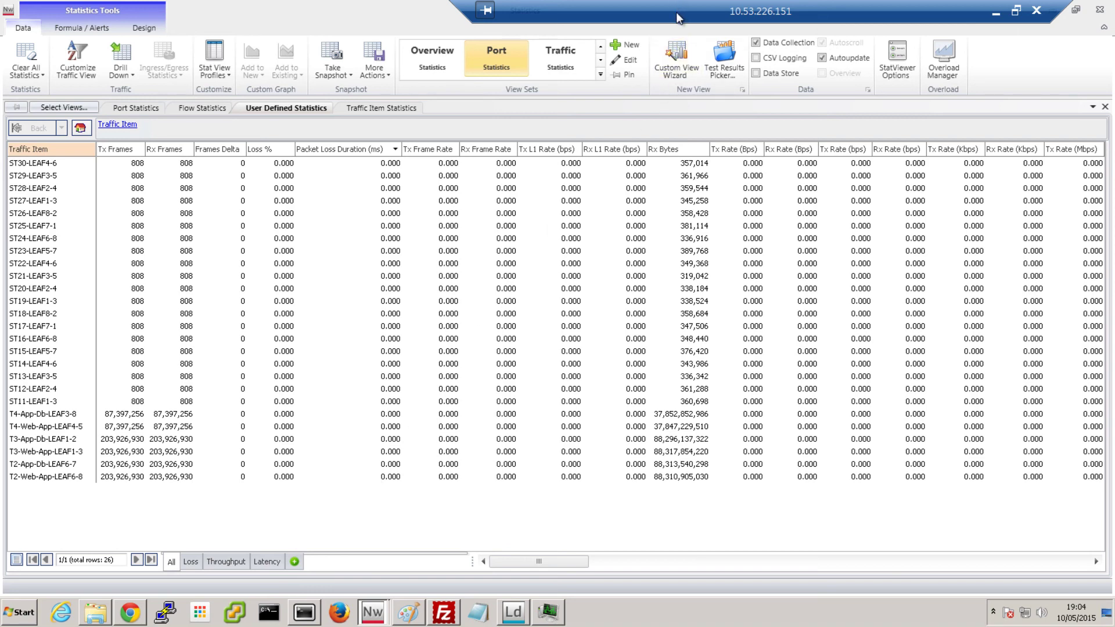
Exit the full-screen remote session and advance PowerPoint to slide 5, Summary.
double_click(670, 20)
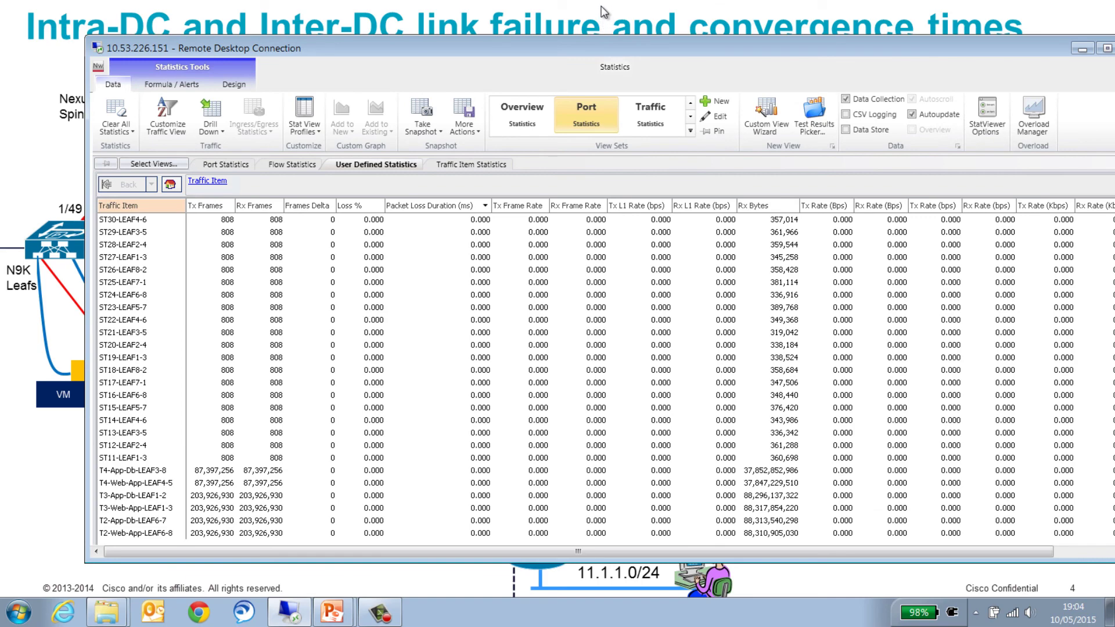
click(601, 12)
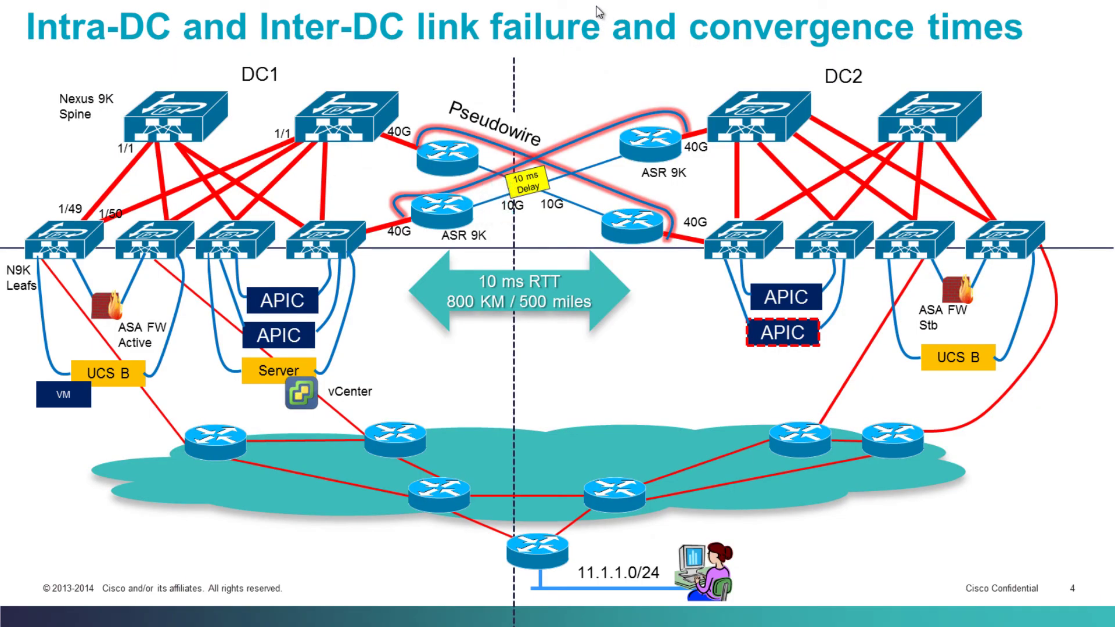
click(600, 12)
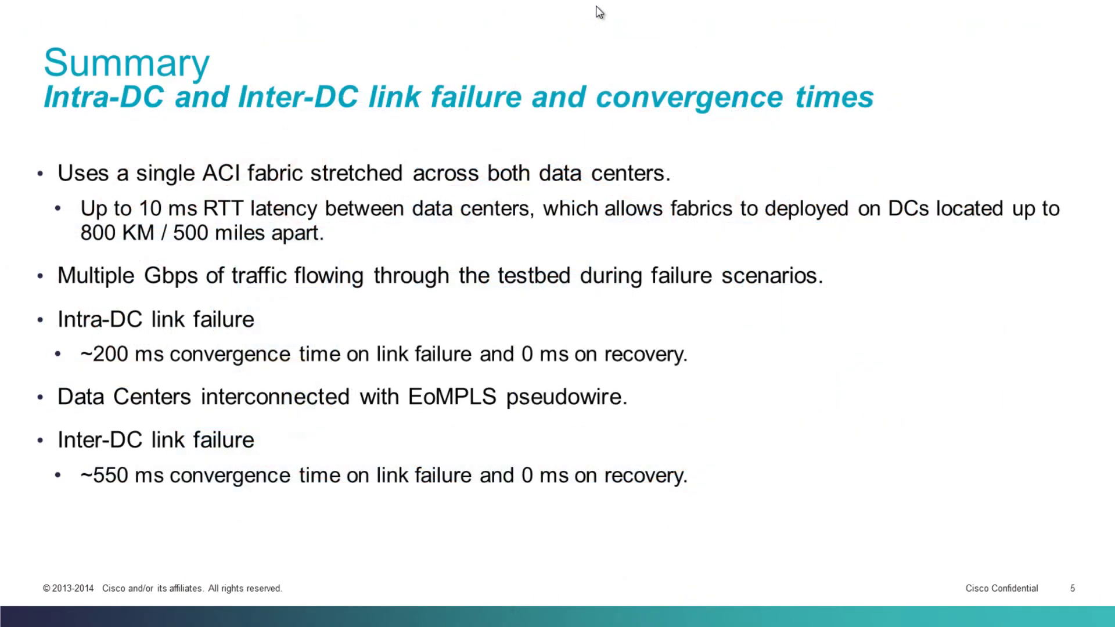